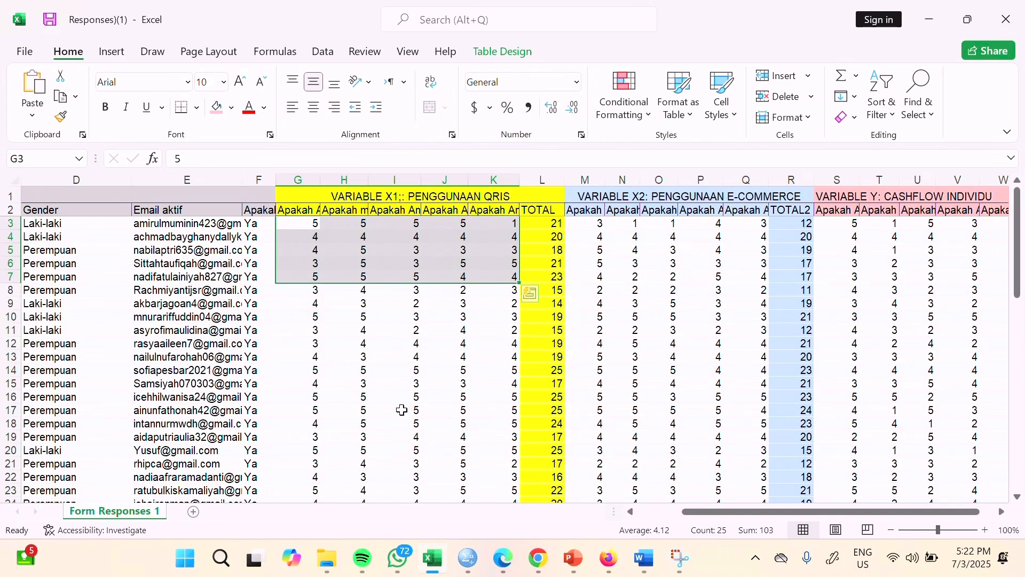
# Step: Copy all the QRIS usage item responses for Variable X1, cells G3 to K58, without the TOTAL column
pyautogui.click(313, 267)
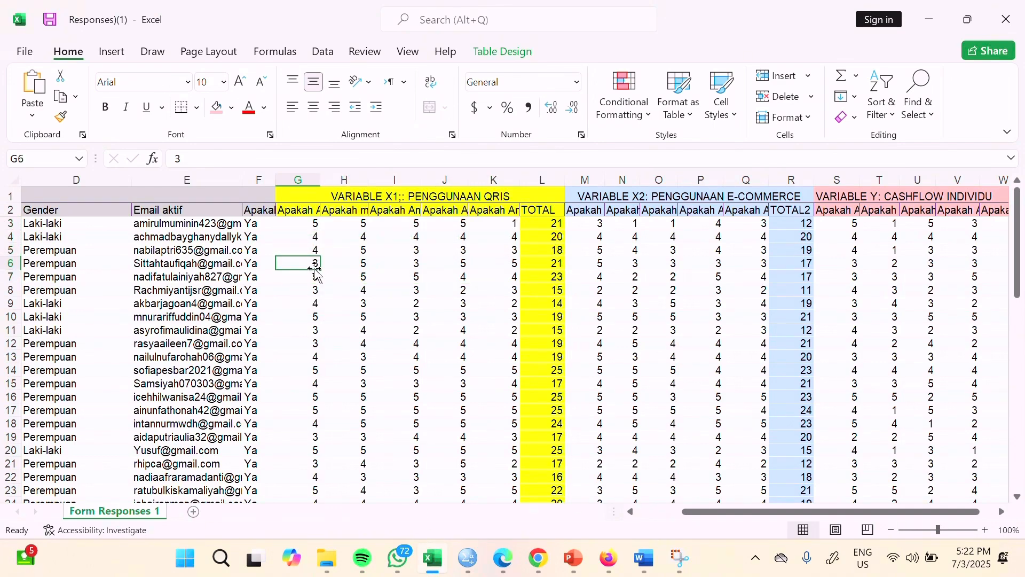
pyautogui.click(297, 223)
pyautogui.moveTo(298, 223); pyautogui.dragTo(477, 477)
pyautogui.hotkey('ctrl', 'c')
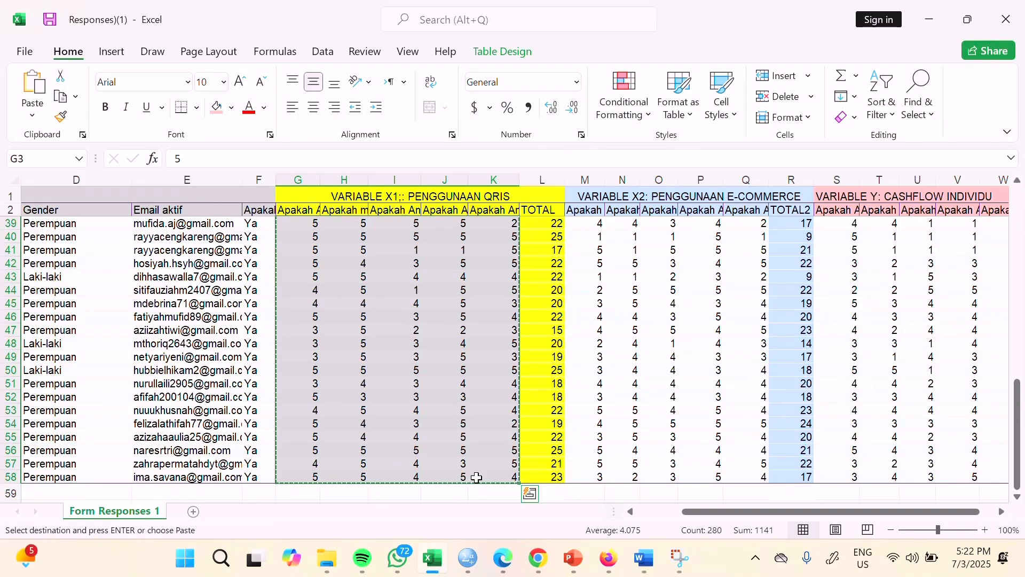
# Step: Switch to the SPSS Data Editor and define five variables named a1, a2, a3, a4 and a5
pyautogui.moveTo(650, 564)
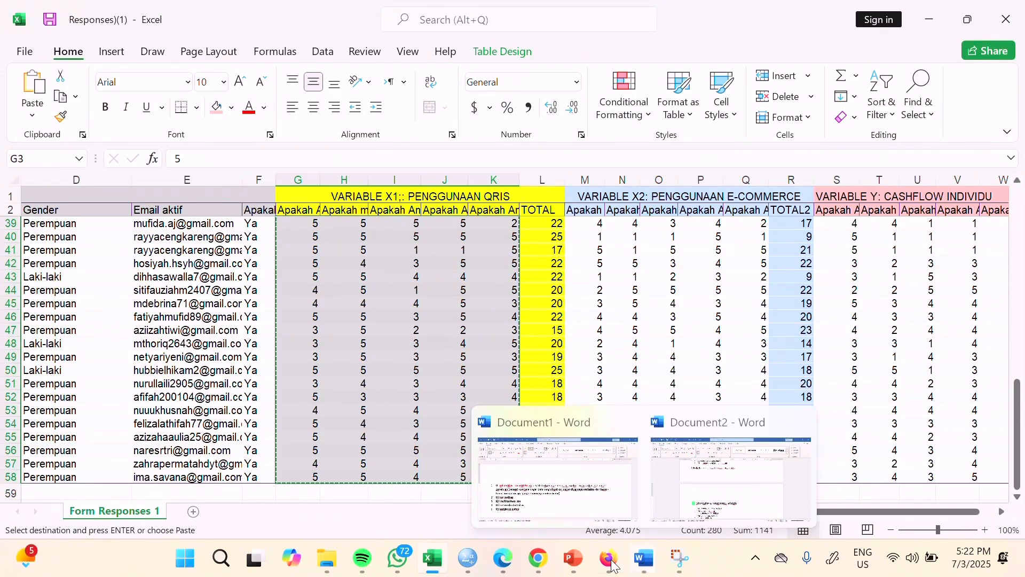
pyautogui.click(479, 567)
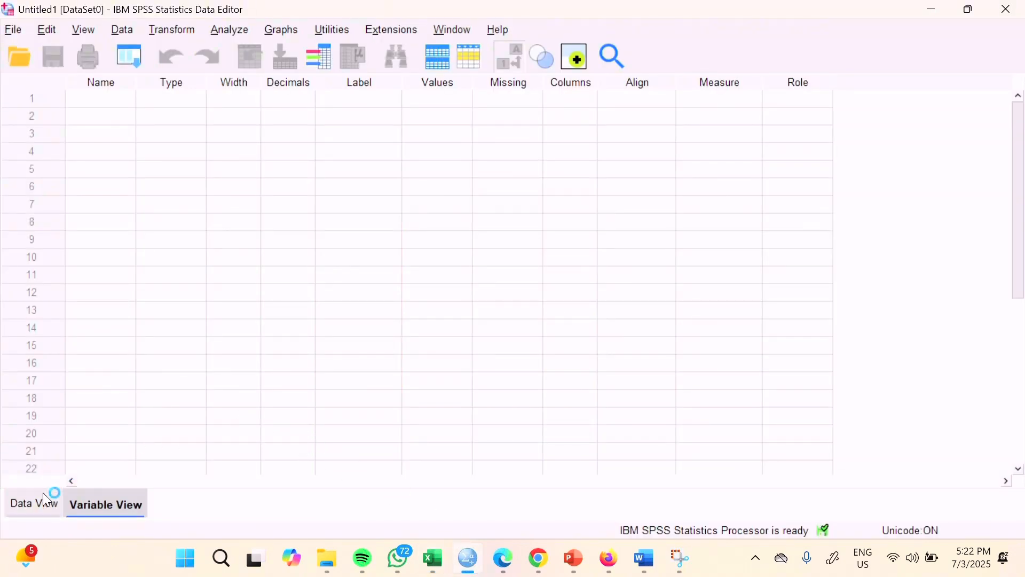
pyautogui.click(98, 97)
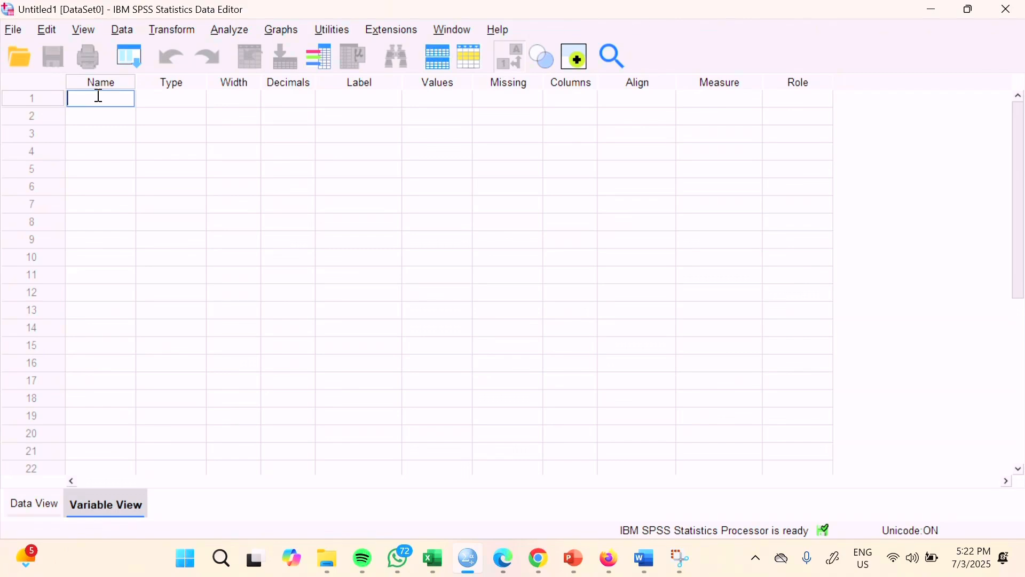
pyautogui.write('a1')
pyautogui.click(112, 121)
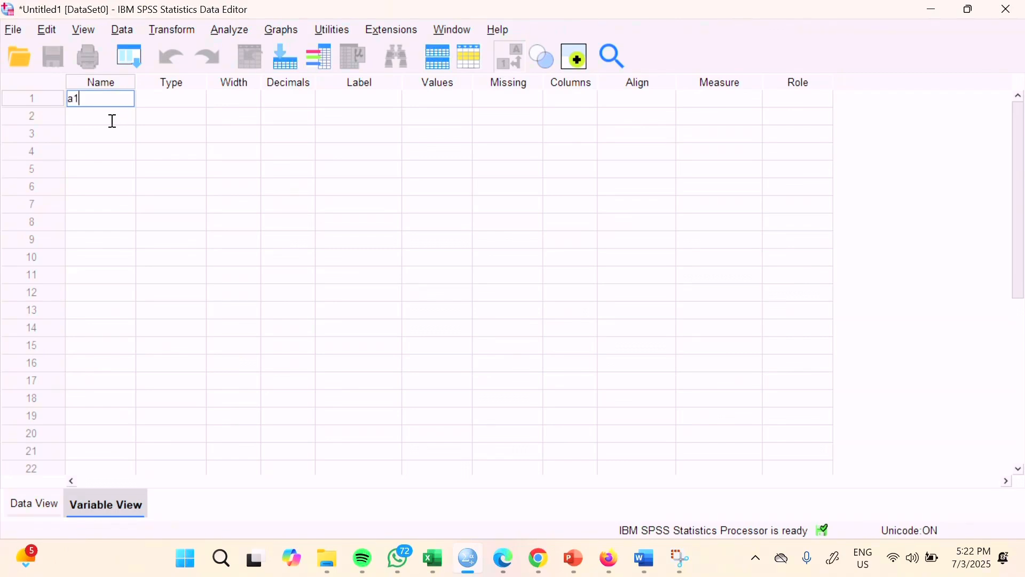
pyautogui.write('a2')
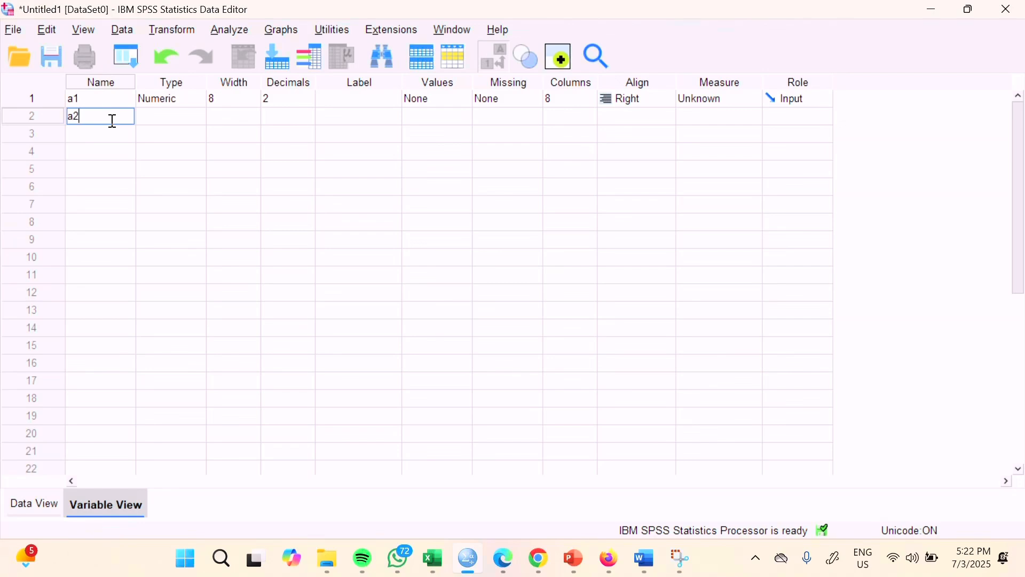
pyautogui.click(109, 139)
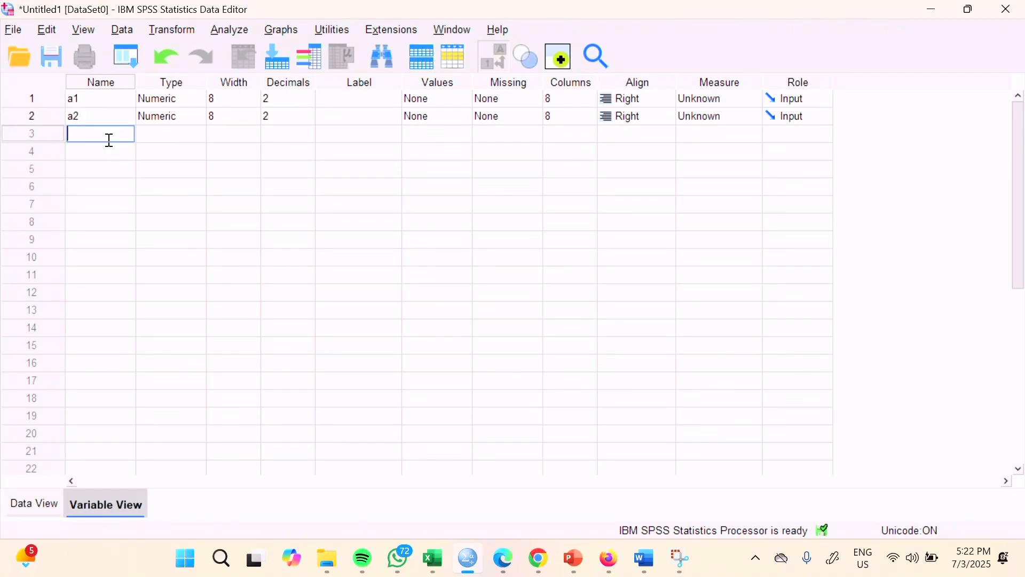
pyautogui.write('a3')
pyautogui.click(115, 151)
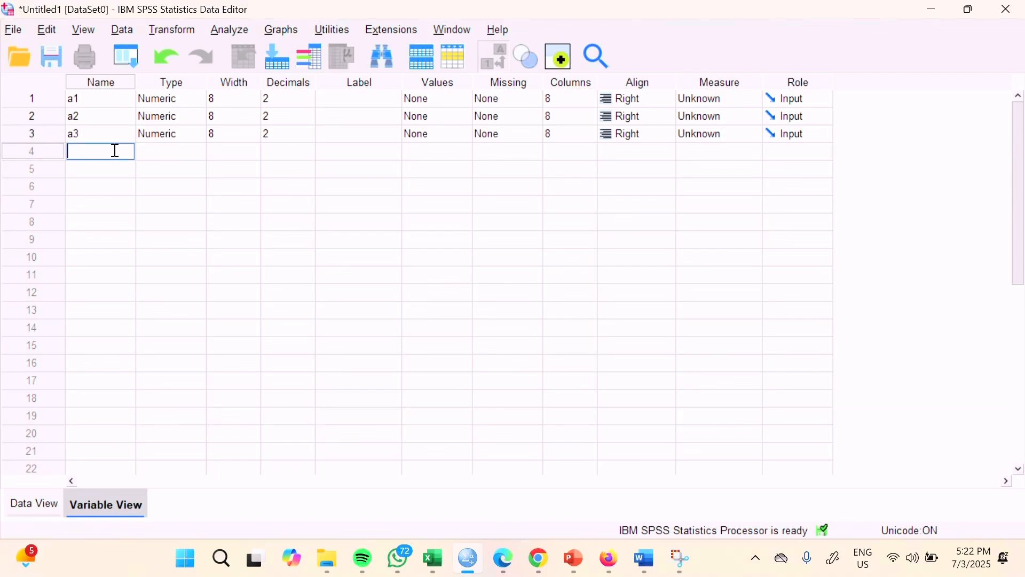
pyautogui.write('a5')
pyautogui.write('4')
pyautogui.click(109, 174)
pyautogui.write('a5')
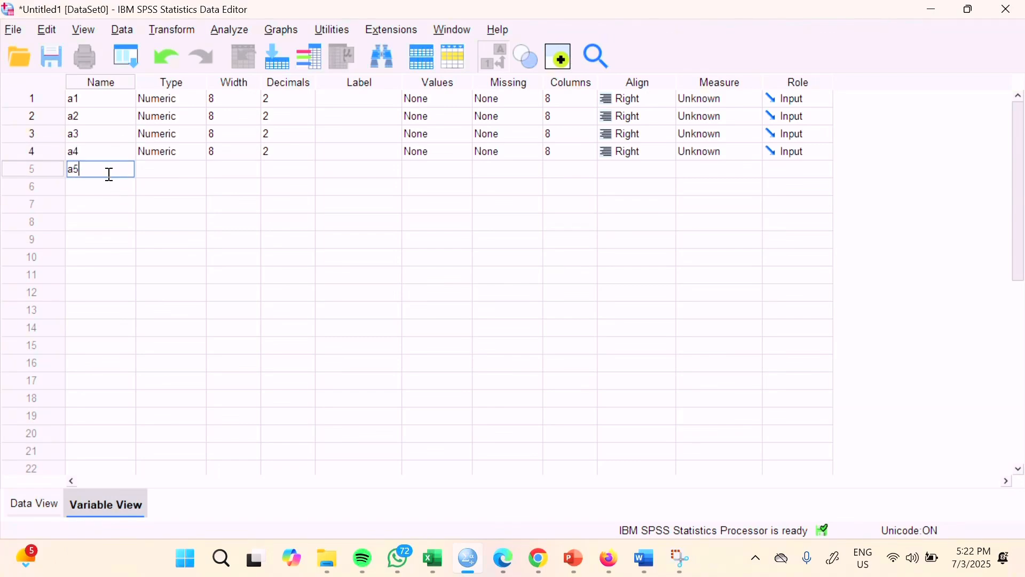
# Step: Paste the copied responses into the data grid, starting at the first case of a1
pyautogui.click(36, 502)
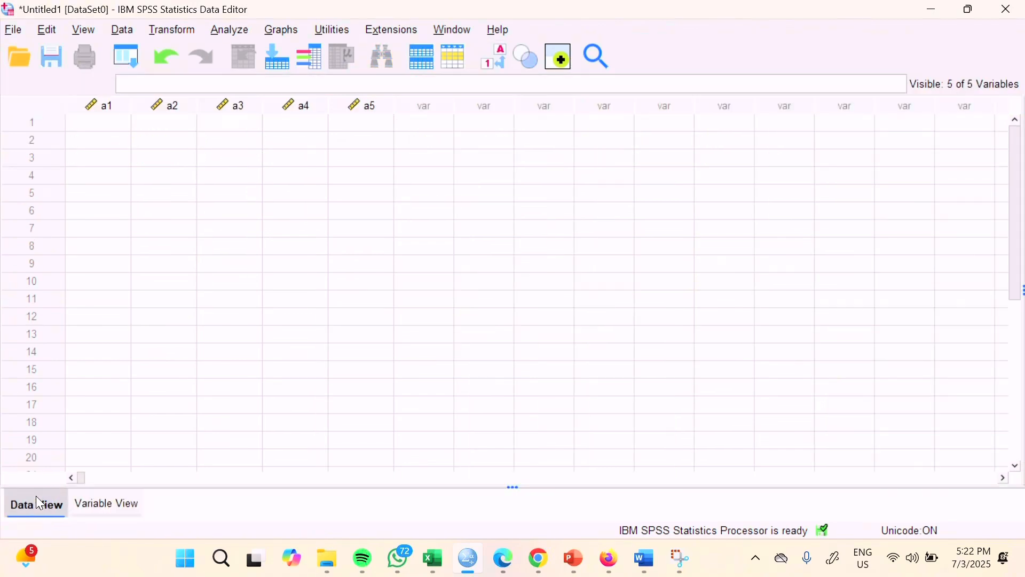
pyautogui.click(84, 127)
pyautogui.hotkey('ctrl', 'v')
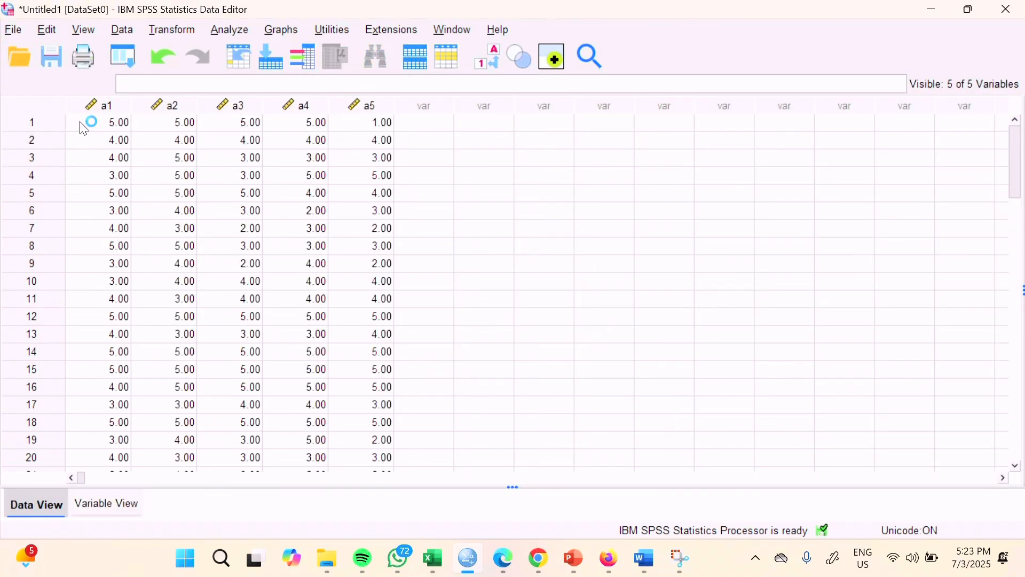
# Step: Set the measurement level of variables a1 to a5 to Nominal
pyautogui.click(104, 501)
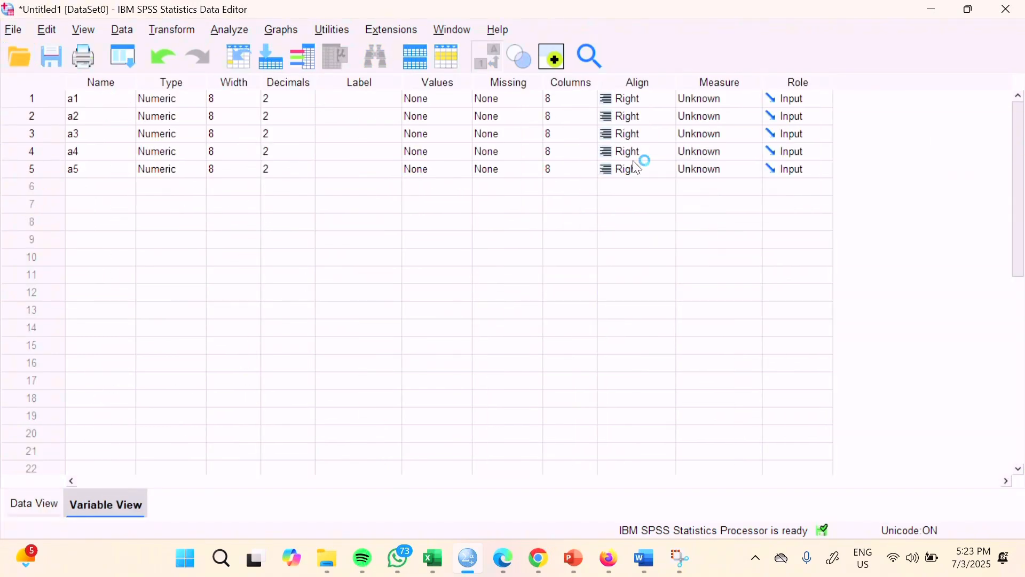
pyautogui.click(700, 82)
pyautogui.click(705, 100)
pyautogui.click(710, 148)
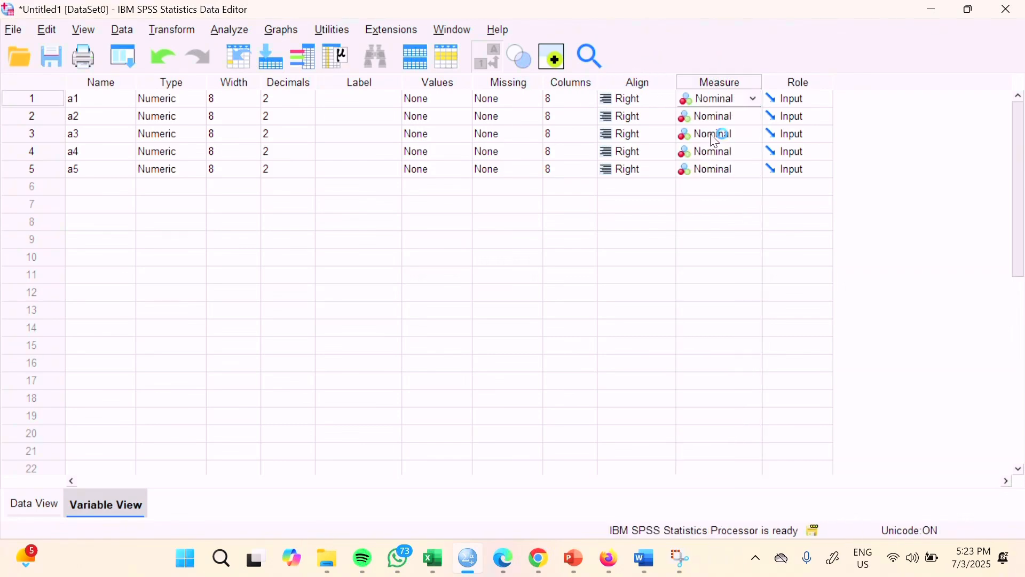
pyautogui.click(669, 205)
# Step: Start a Reliability Analysis with the Alpha model and add variables a1 to a5 as its items
pyautogui.click(24, 505)
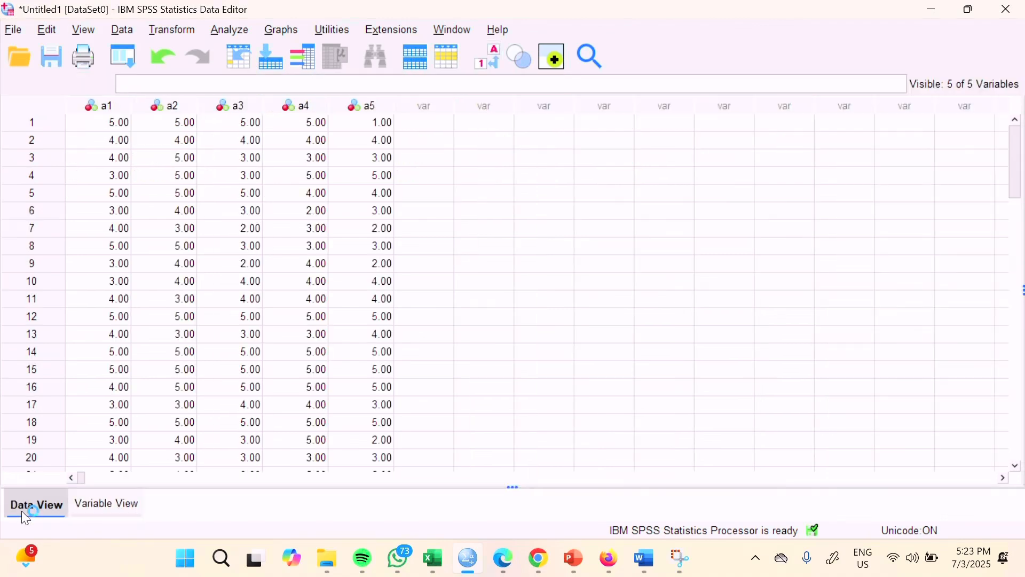
pyautogui.click(233, 30)
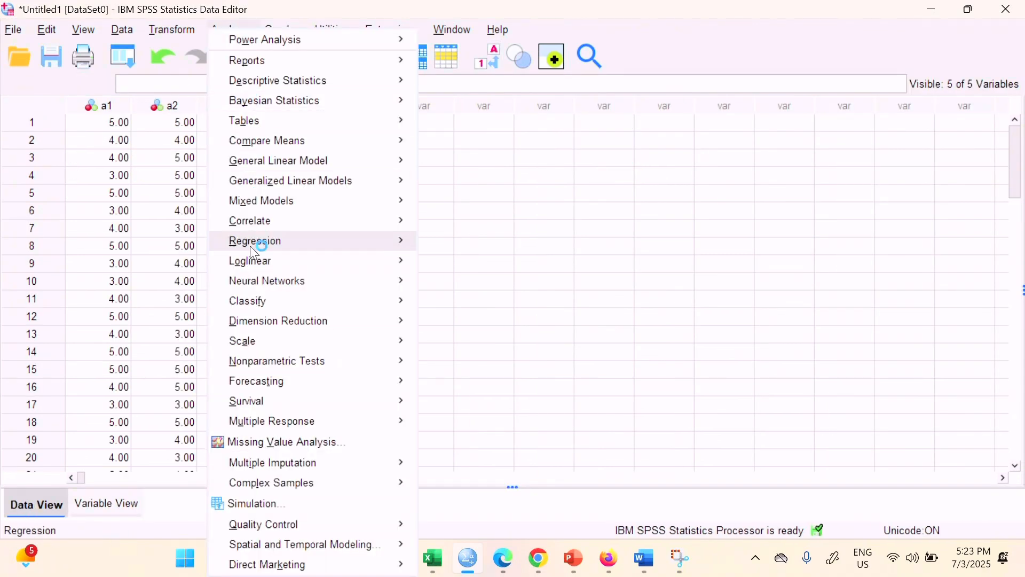
pyautogui.moveTo(366, 337)
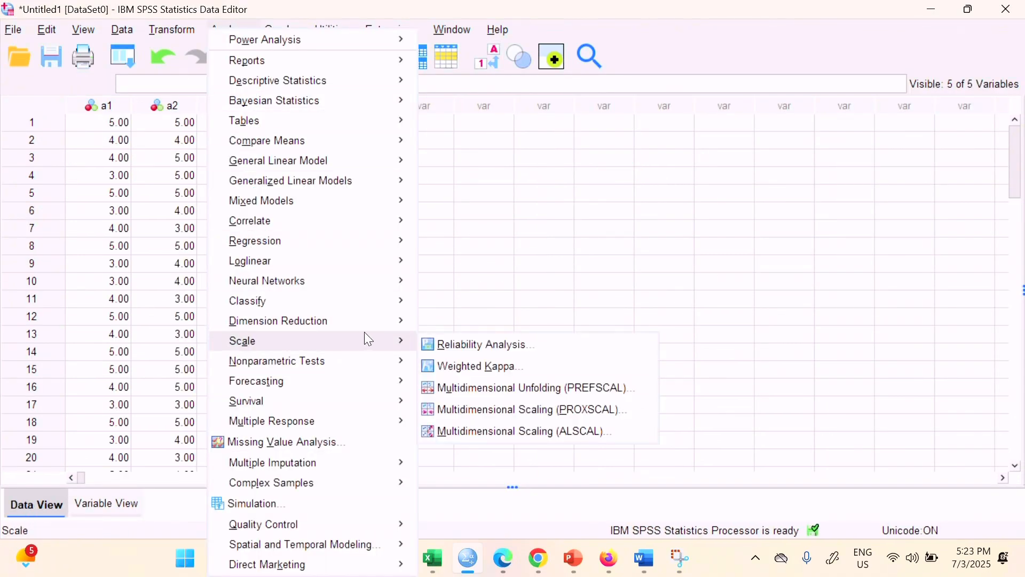
pyautogui.click(435, 344)
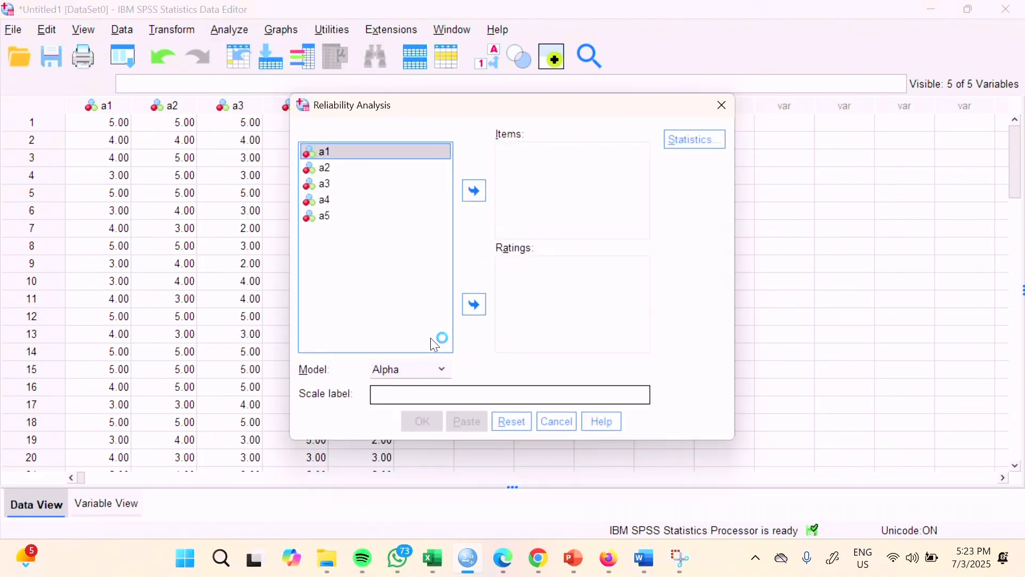
pyautogui.keyDown('shift'); pyautogui.click(362, 172); pyautogui.keyUp('shift')
pyautogui.keyDown('shift'); pyautogui.click(359, 186); pyautogui.keyUp('shift')
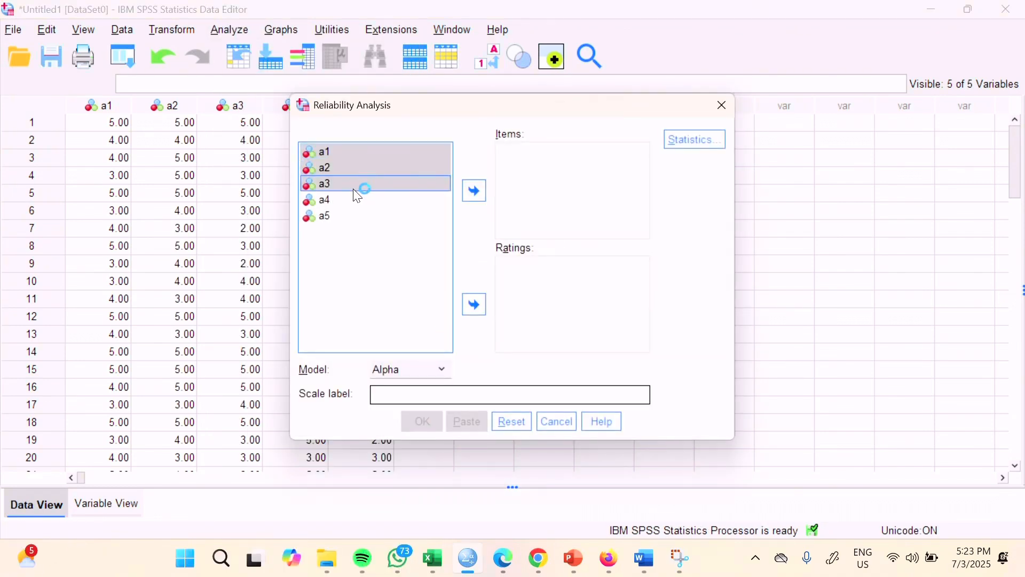
pyautogui.keyDown('shift'); pyautogui.click(359, 201); pyautogui.keyUp('shift')
pyautogui.keyDown('shift'); pyautogui.click(353, 220); pyautogui.keyUp('shift')
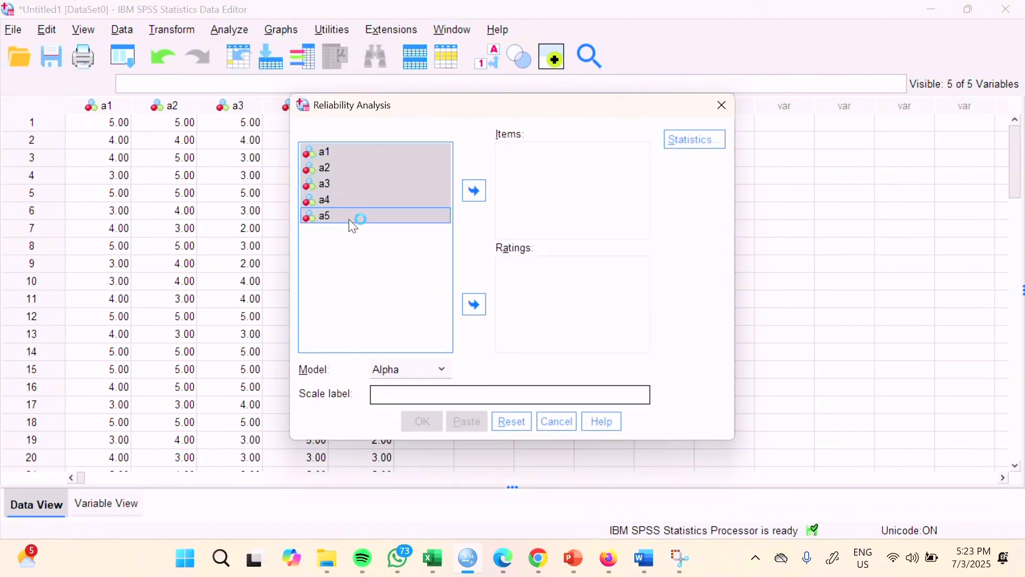
pyautogui.click(477, 191)
# Step: Request descriptives for Item, Scale and Scale if item deleted, and run the reliability analysis
pyautogui.click(709, 139)
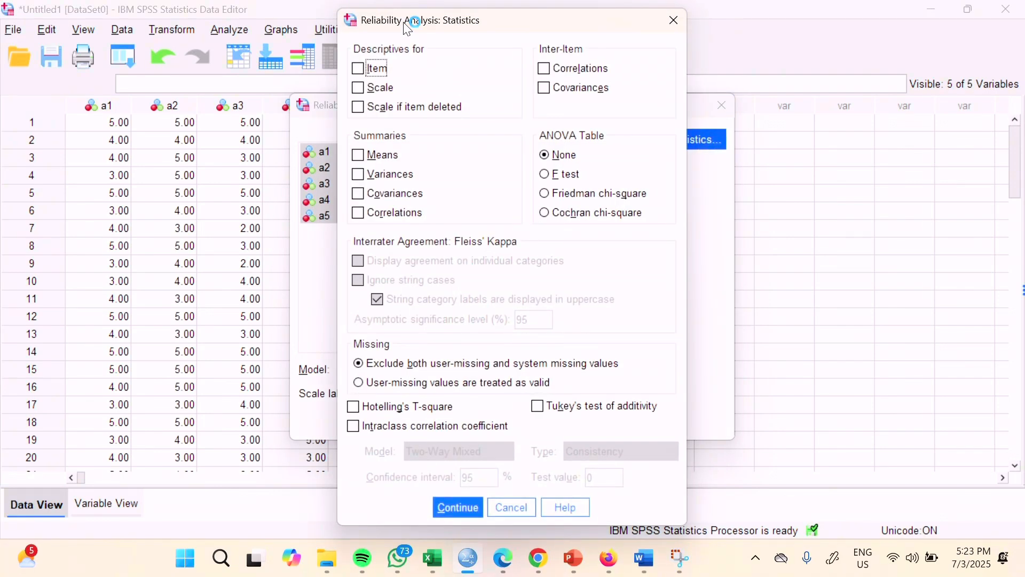
pyautogui.click(358, 69)
pyautogui.click(359, 88)
pyautogui.click(359, 108)
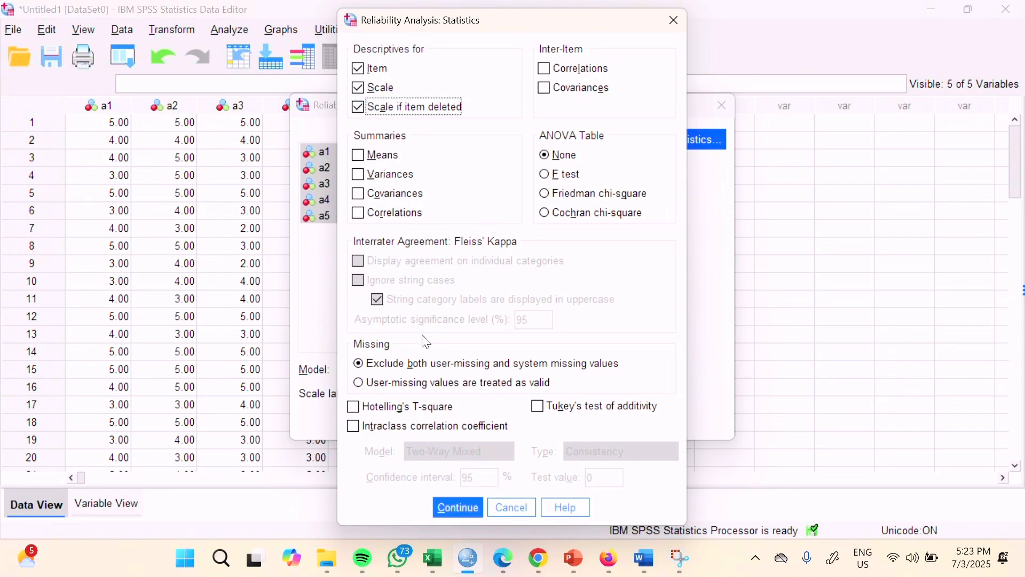
pyautogui.click(448, 511)
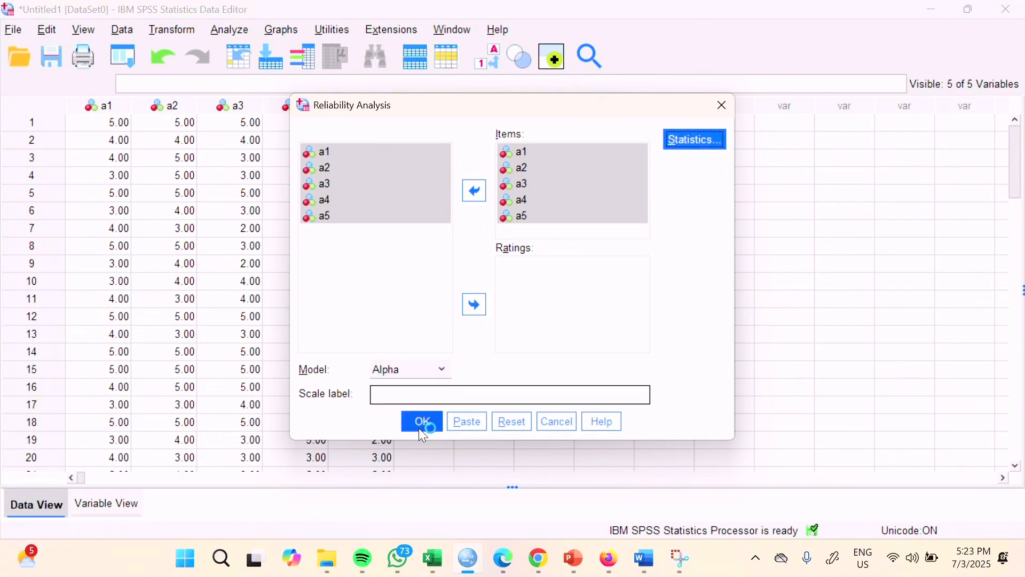
pyautogui.click(420, 429)
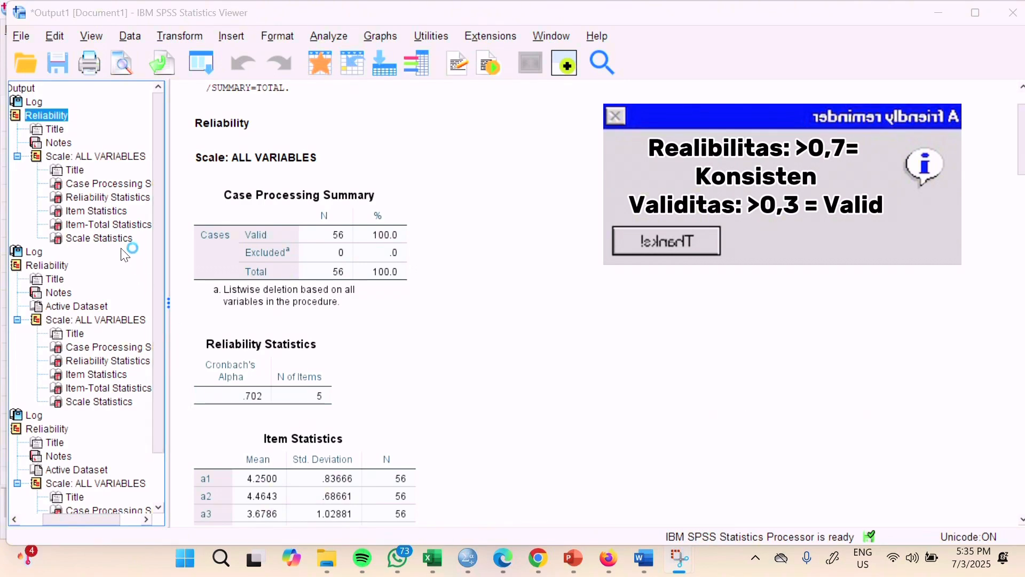
# Step: Examine Cronbach's Alpha and the corrected item-total correlations in the reliability outputs to judge consistency and validity
pyautogui.click(104, 225)
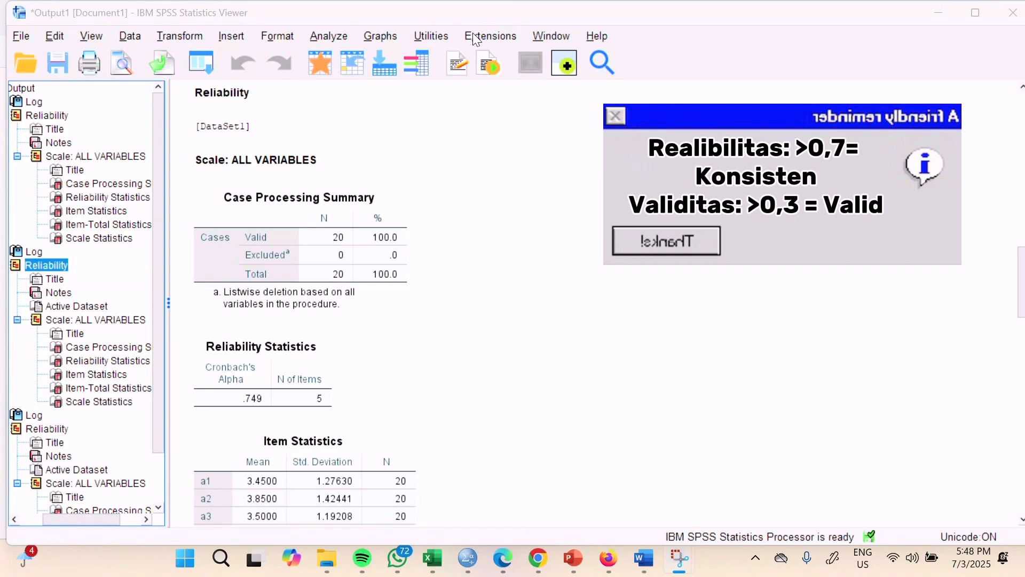
pyautogui.click(265, 408)
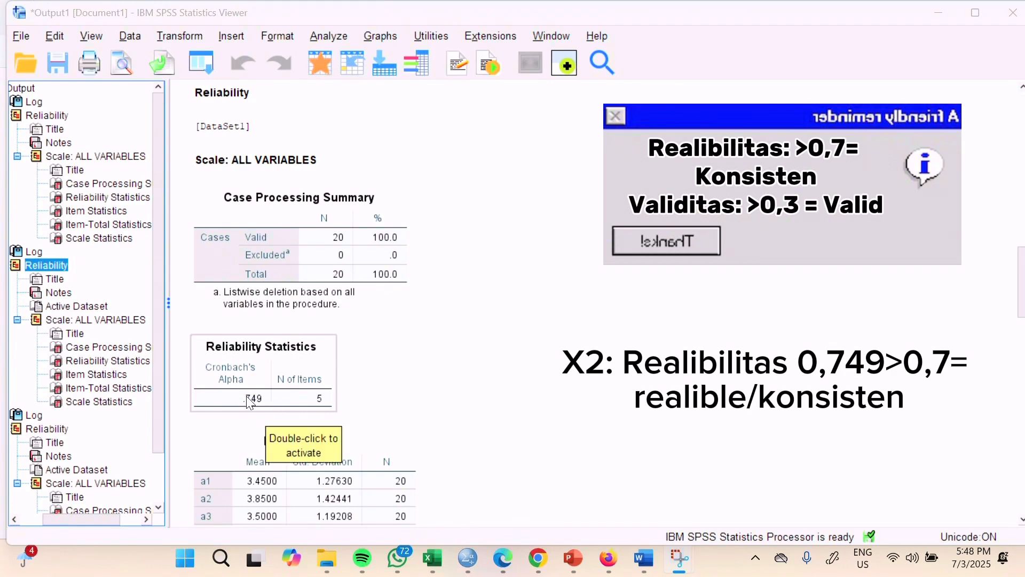
pyautogui.click(369, 409)
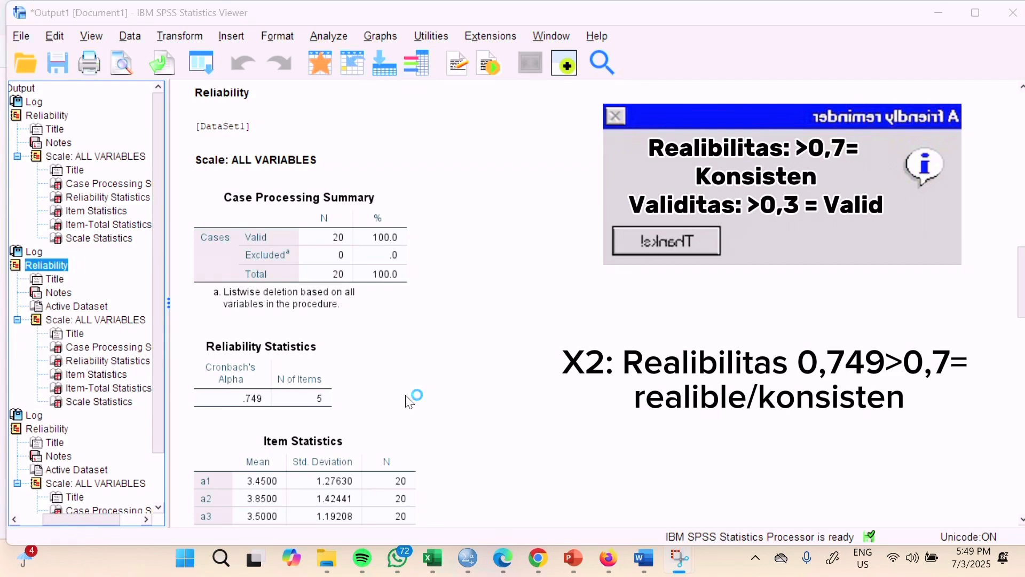
pyautogui.scroll(-1, 110, 261)
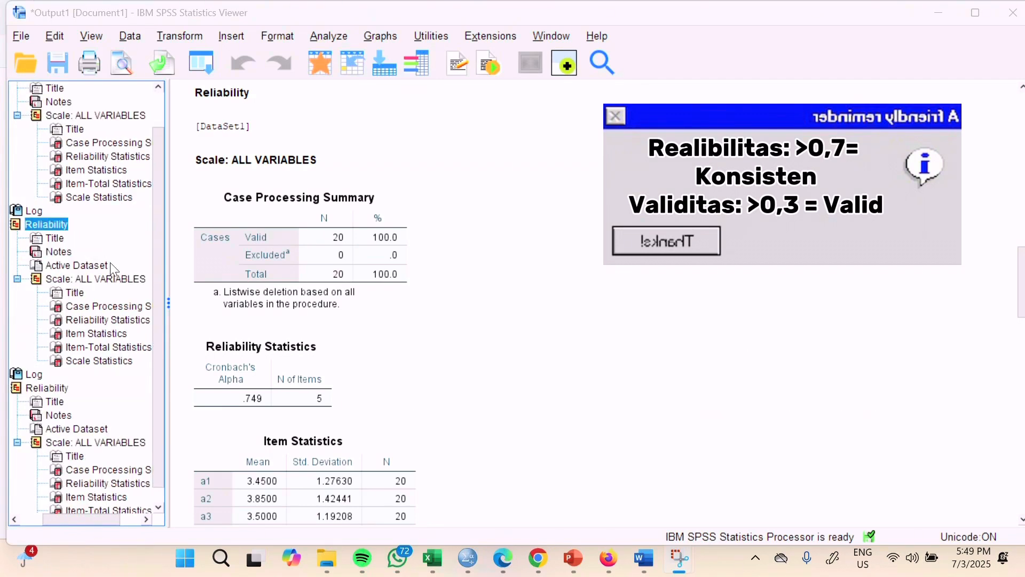
pyautogui.click(141, 346)
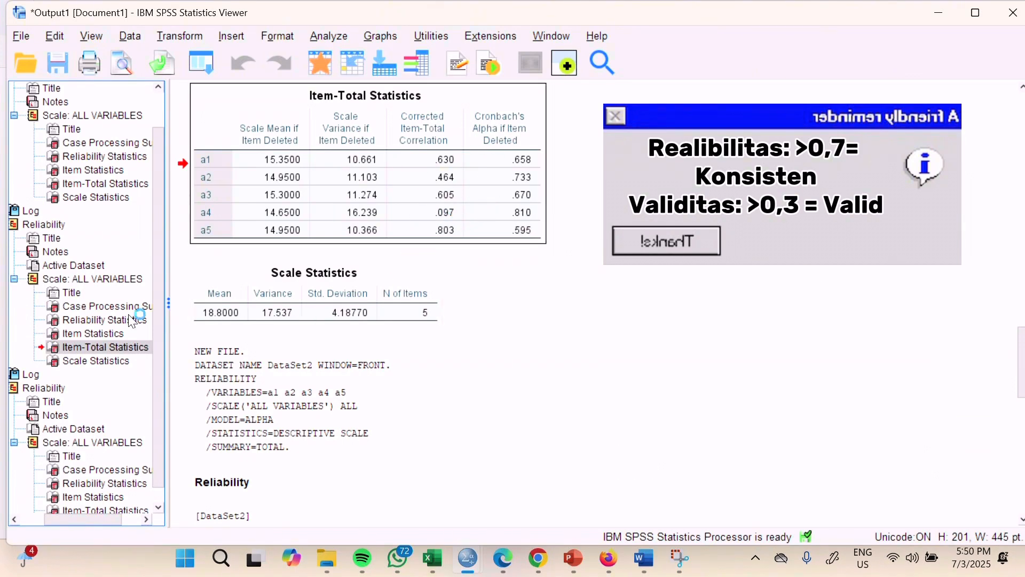
pyautogui.scroll(-1, 94, 342)
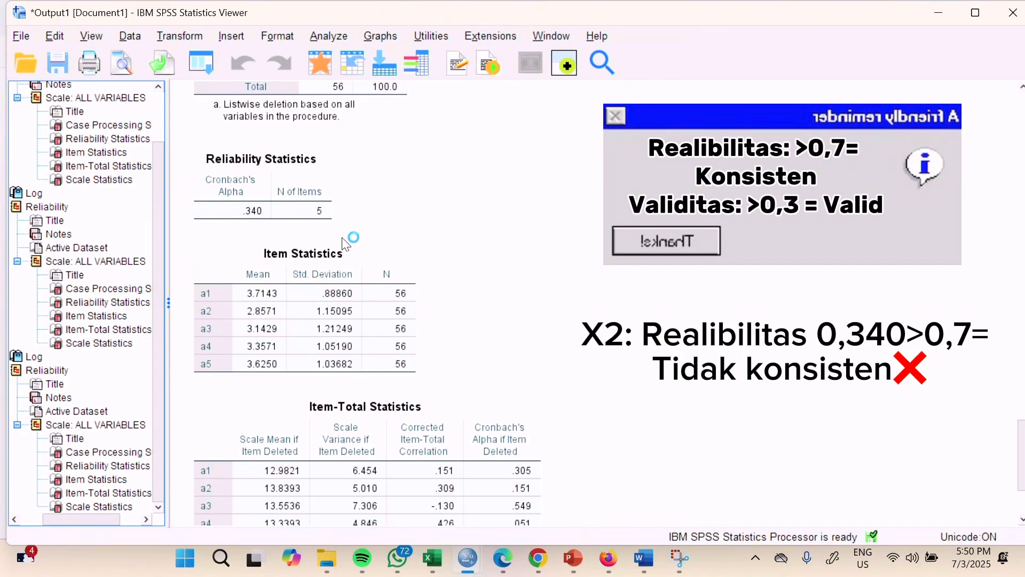
pyautogui.scroll(-3, 351, 241)
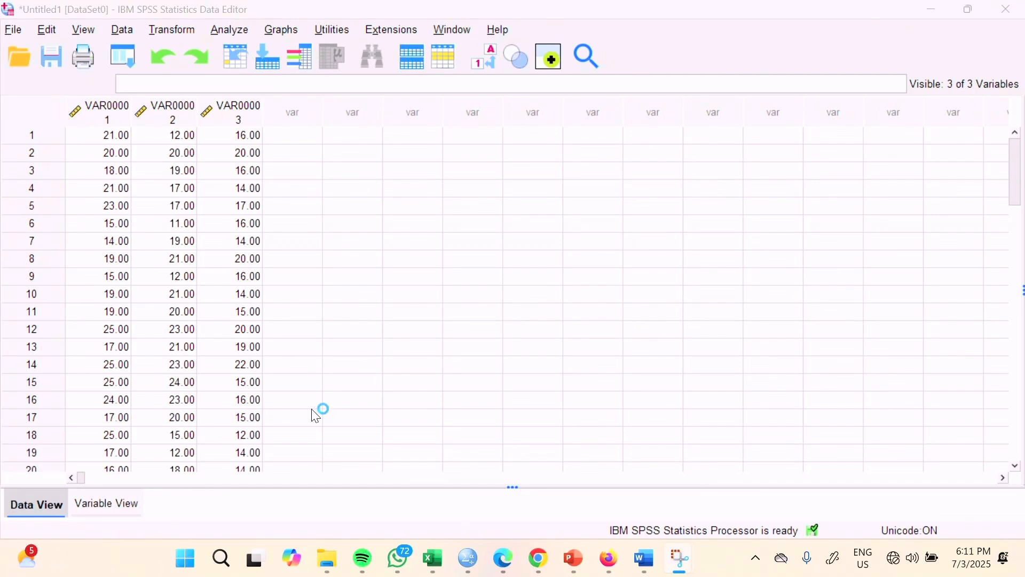
# Step: Rename the three variables VAR00001, VAR00002 and VAR00003 as X1, X2 and Y
pyautogui.scroll(-4, 153, 200)
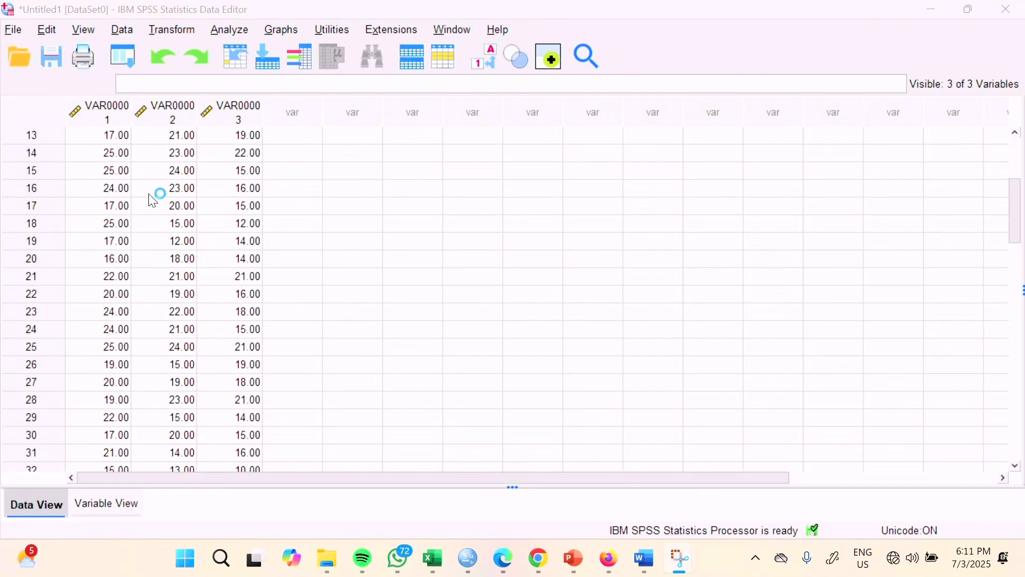
pyautogui.scroll(4, 153, 200)
pyautogui.click(112, 504)
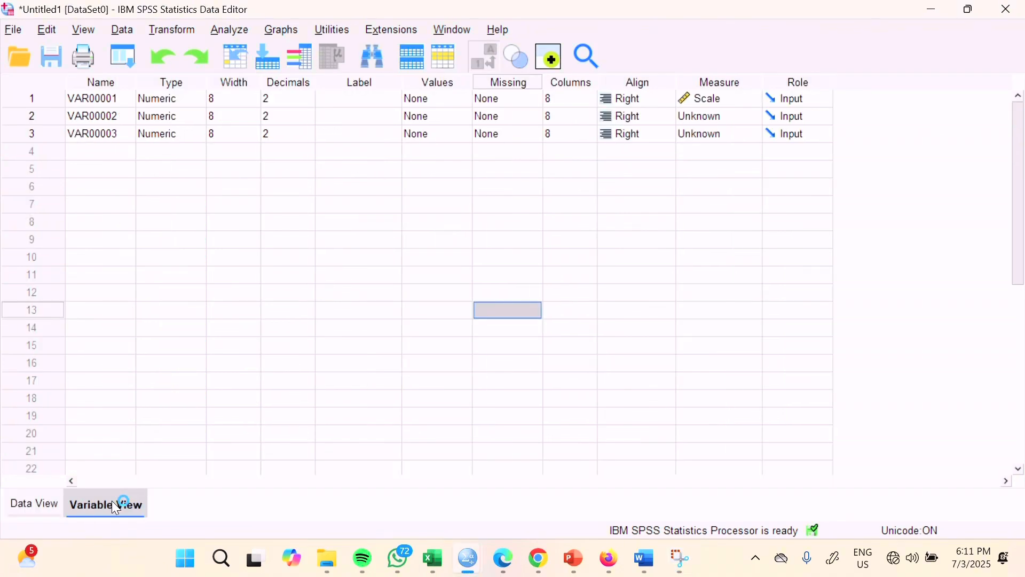
pyautogui.click(109, 97)
pyautogui.write('X')
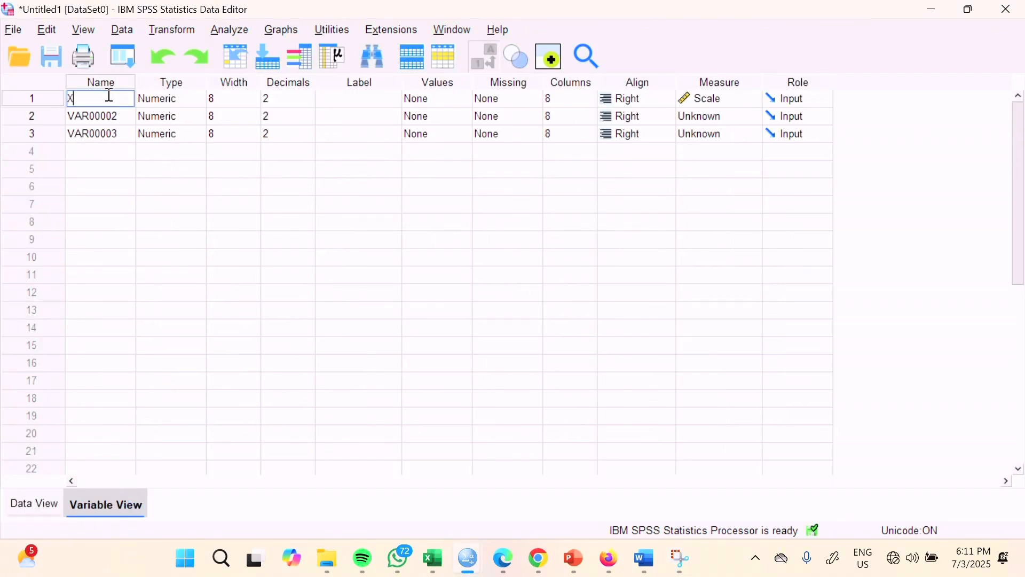
pyautogui.write('1')
pyautogui.click(126, 116)
pyautogui.write('X2')
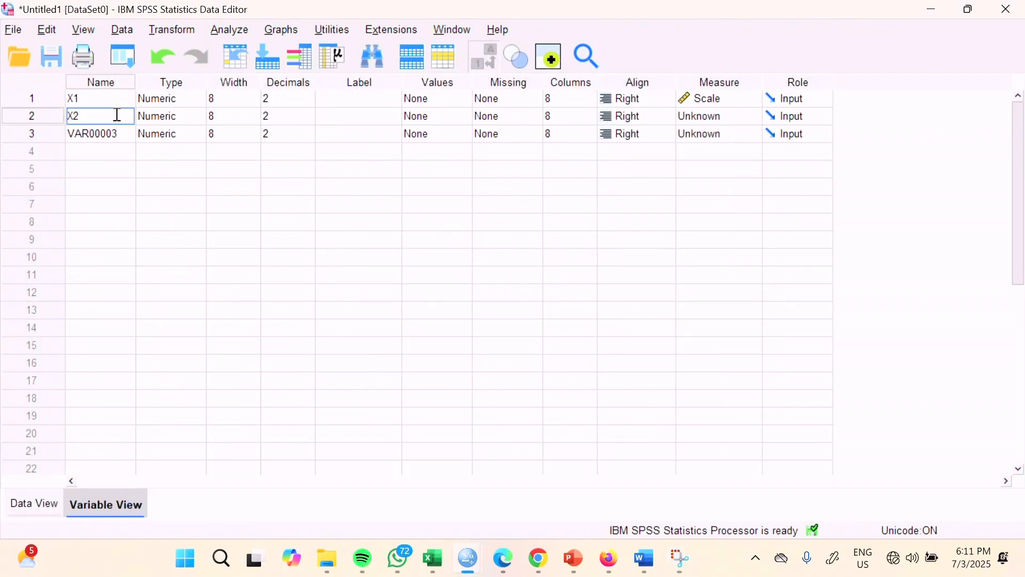
pyautogui.click(105, 135)
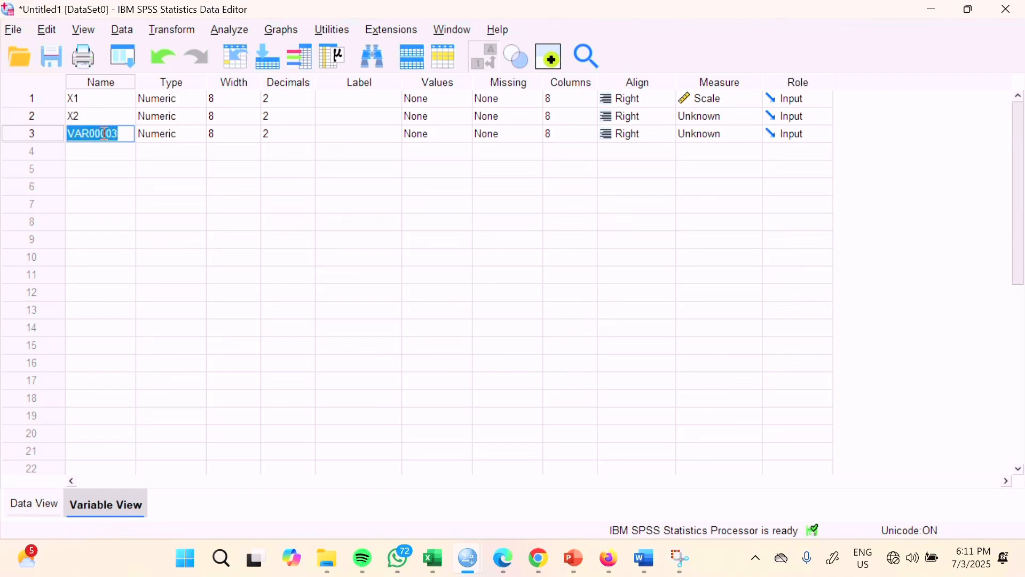
pyautogui.write('Y')
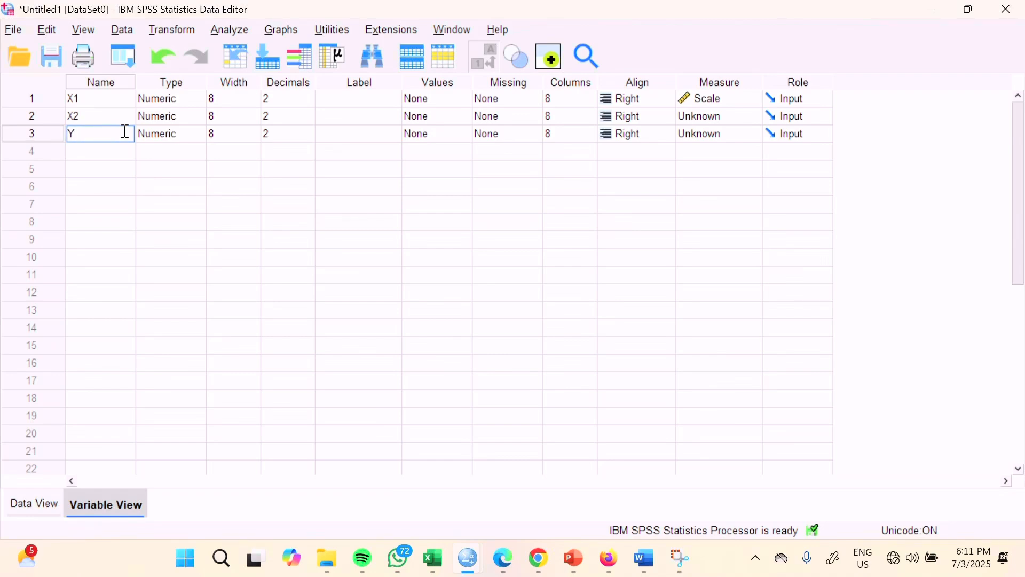
# Step: Set the measurement level of variables X2 and Y to Scale, matching X1
pyautogui.click(704, 103)
pyautogui.click(727, 116)
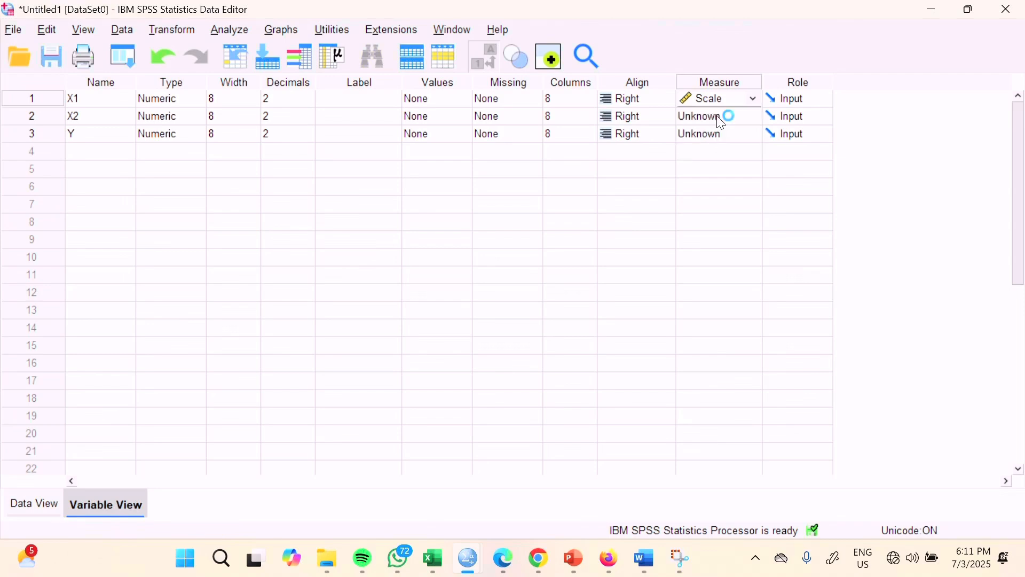
pyautogui.click(717, 118)
pyautogui.click(723, 138)
pyautogui.click(722, 134)
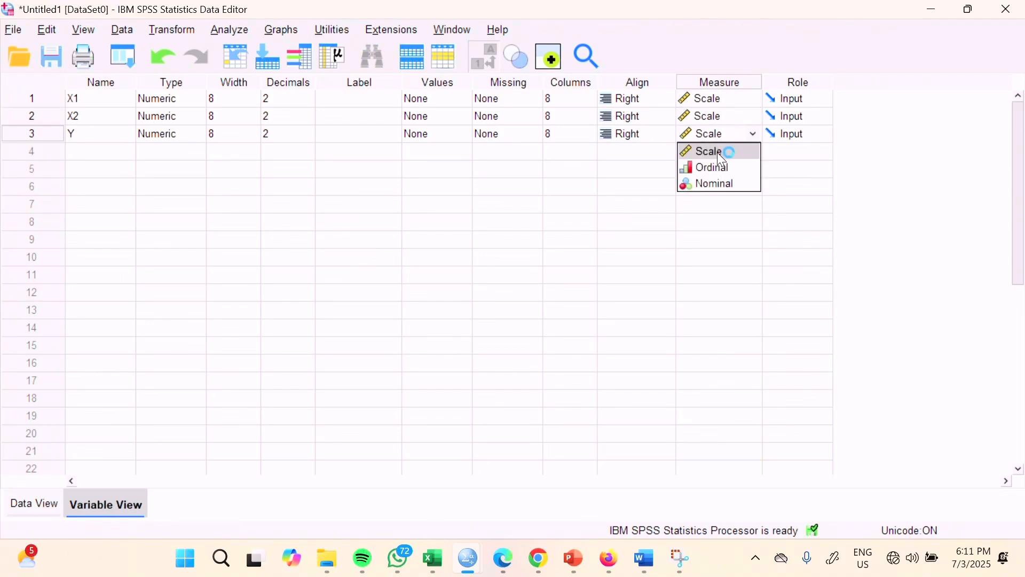
pyautogui.click(716, 153)
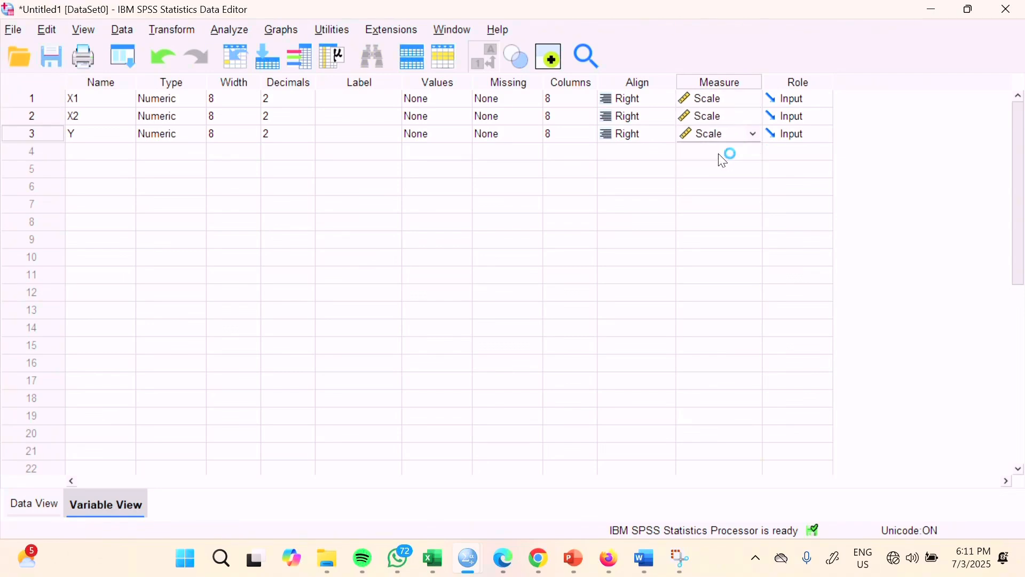
# Step: Start an Explore analysis from the descriptive statistics with Y as the dependent variable
pyautogui.click(230, 32)
pyautogui.moveTo(267, 80)
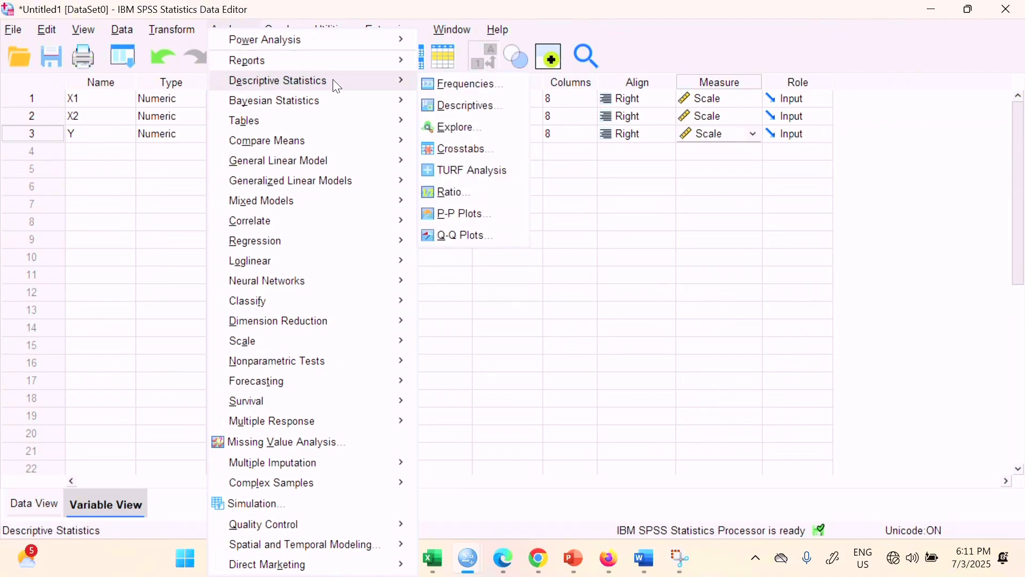
pyautogui.click(465, 133)
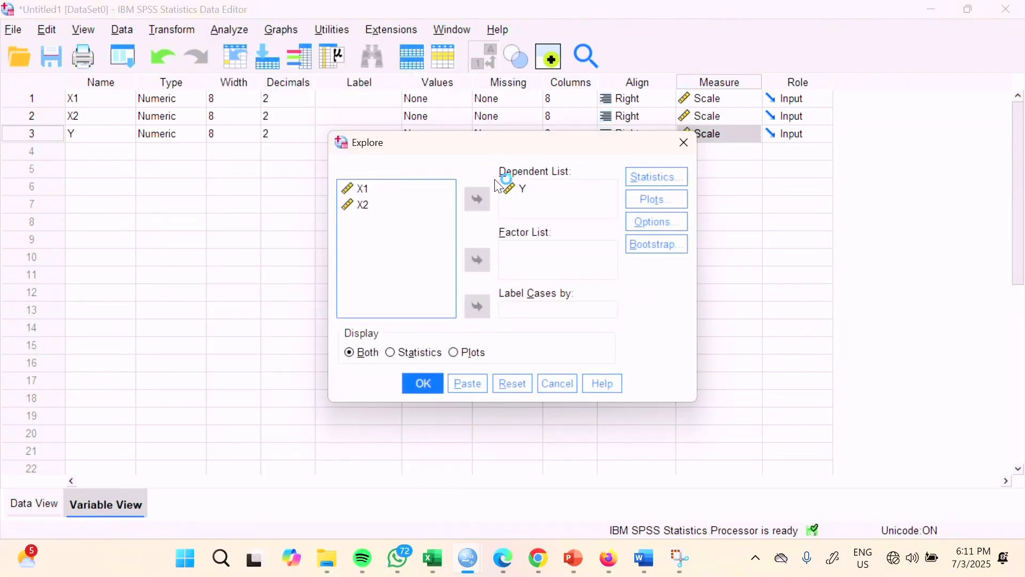
pyautogui.click(382, 208)
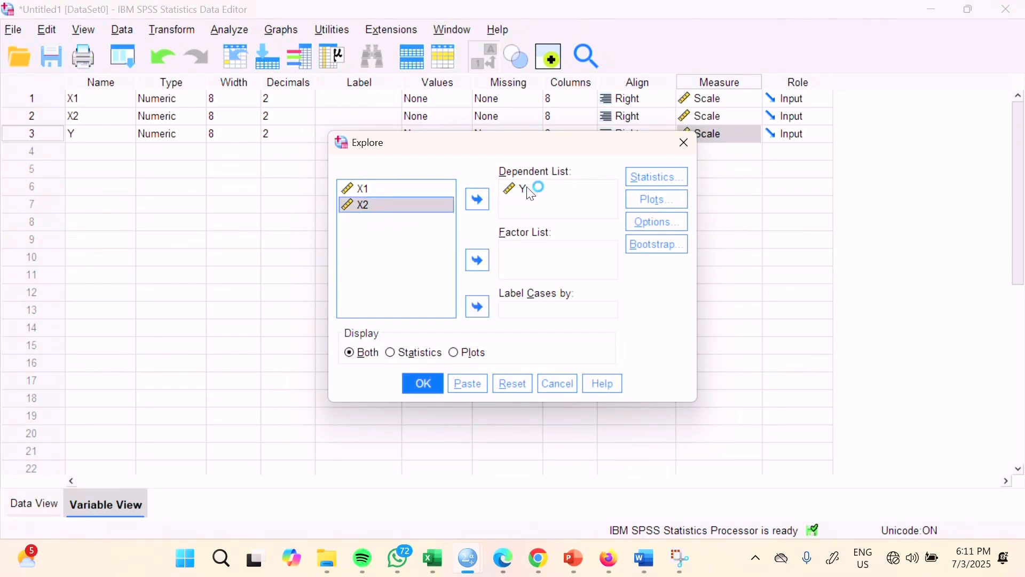
# Step: Turn off the stem-and-leaf plot, keep the histogram and normality plots with tests, and run the Explore analysis
pyautogui.click(656, 199)
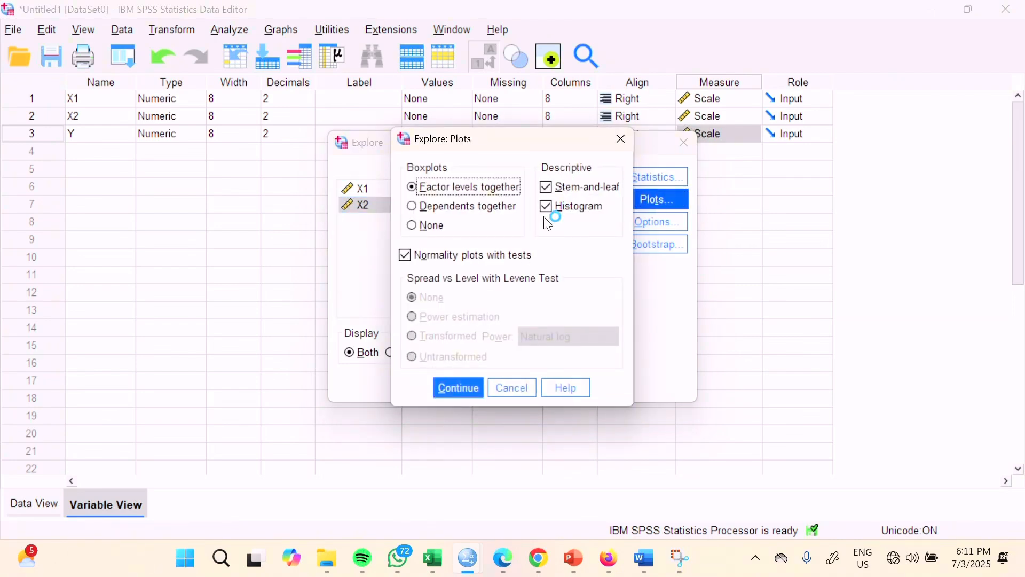
pyautogui.click(547, 187)
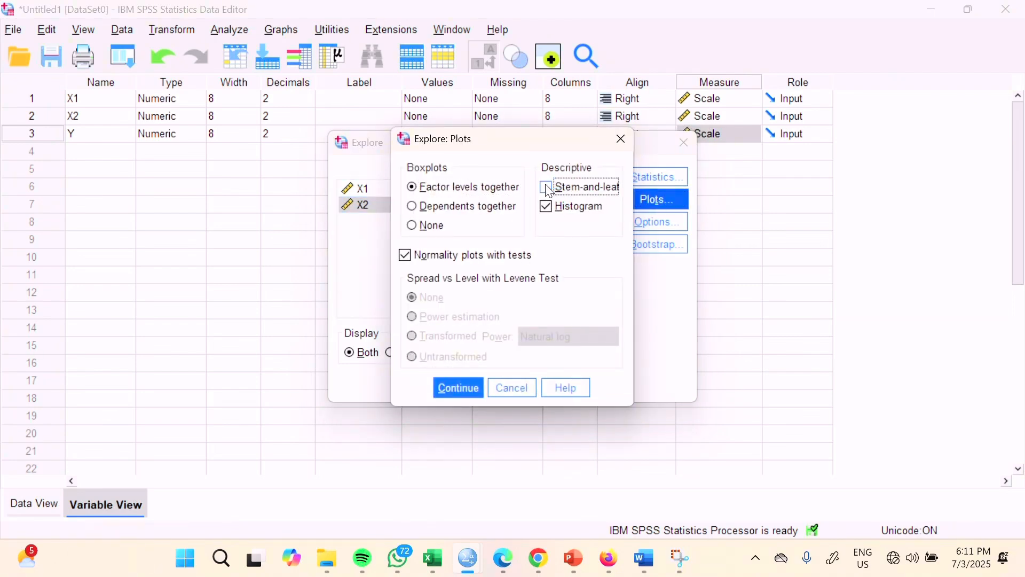
pyautogui.click(408, 258)
pyautogui.click(407, 258)
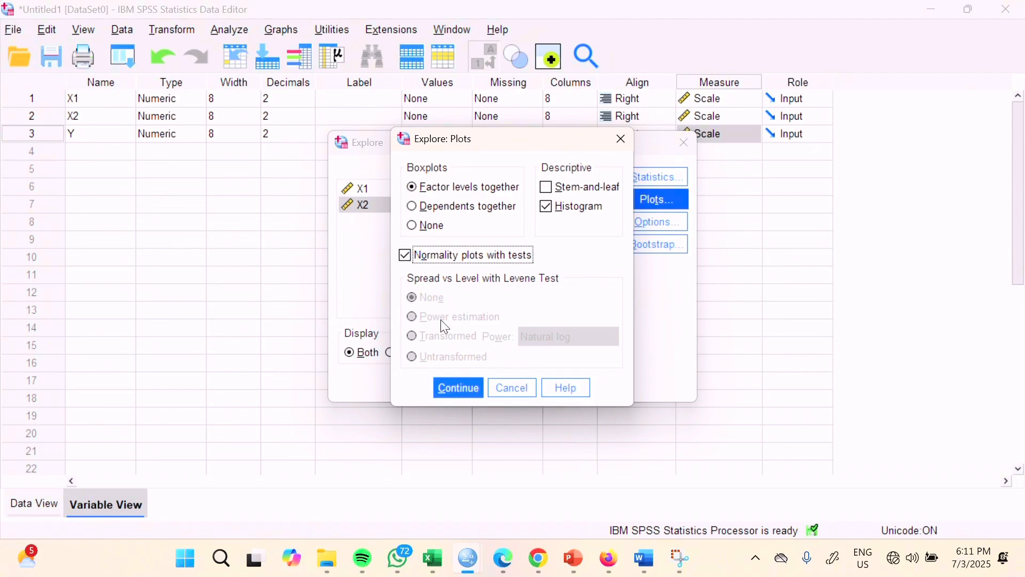
pyautogui.click(472, 386)
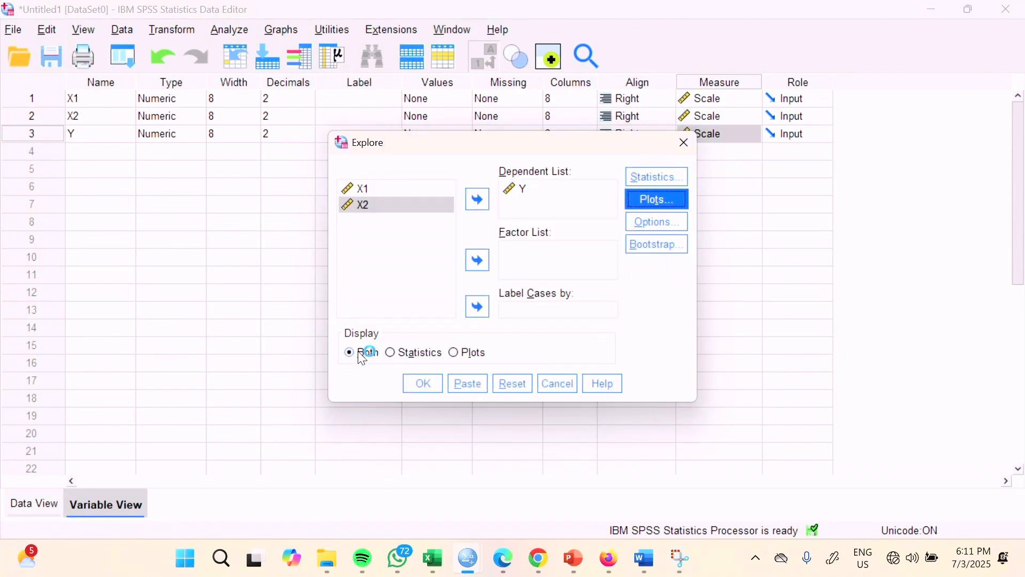
pyautogui.click(412, 382)
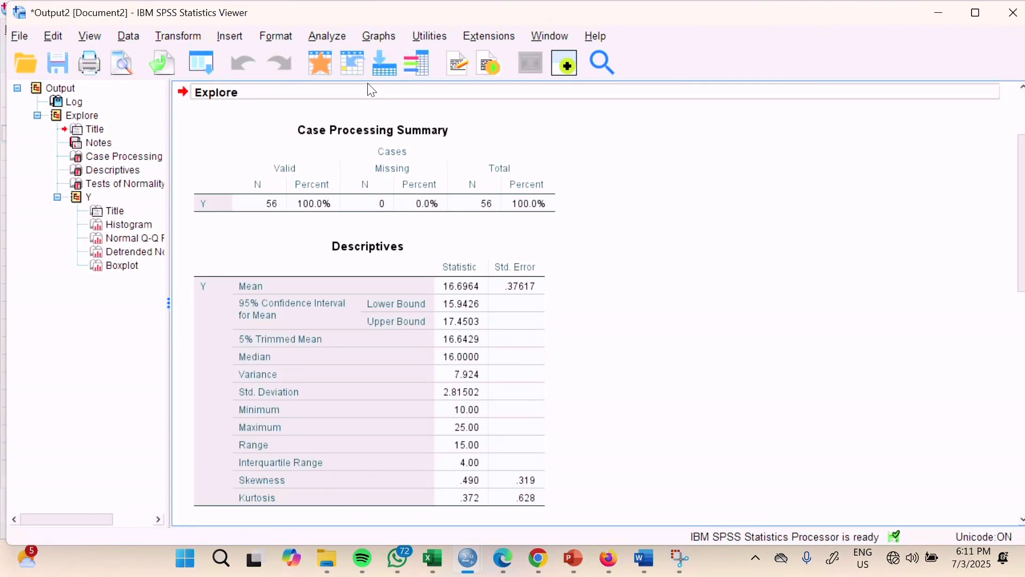
# Step: Examine the Explore output for Y, especially the Shapiro-Wilk significance in the Tests of Normality and the histogram
pyautogui.scroll(3, 368, 320)
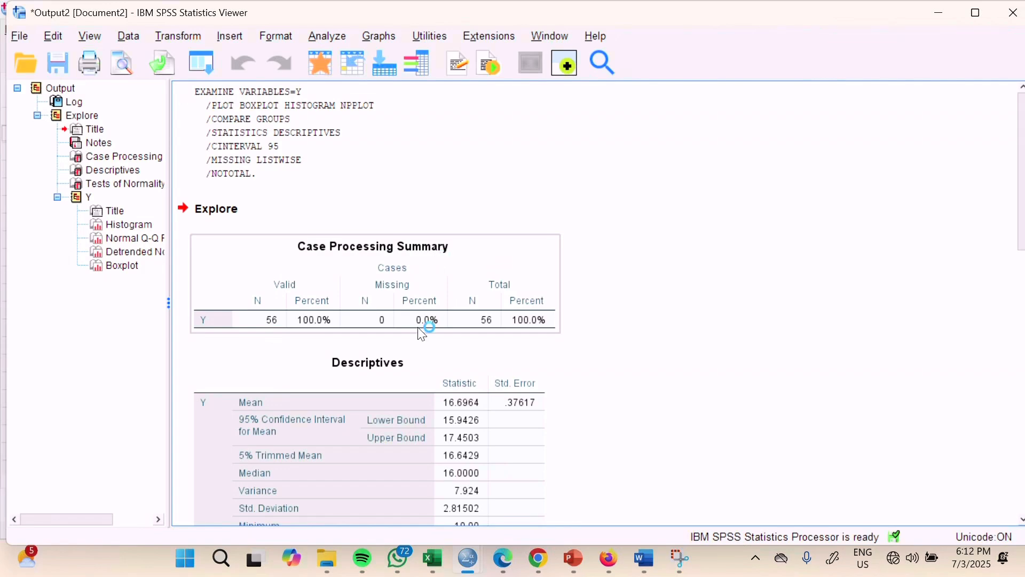
pyautogui.scroll(-7, 368, 460)
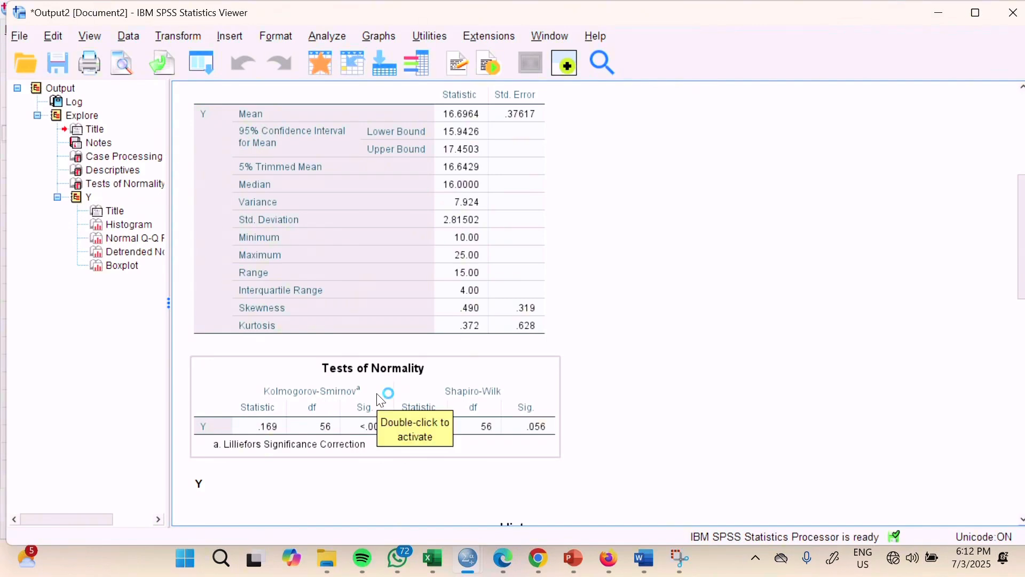
pyautogui.scroll(-2, 445, 342)
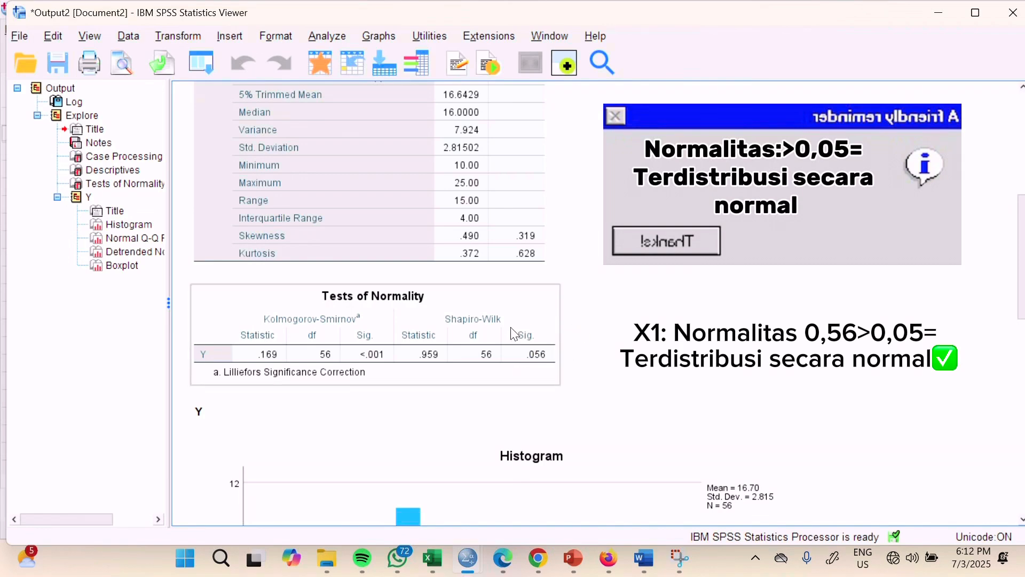
pyautogui.scroll(-3, 528, 358)
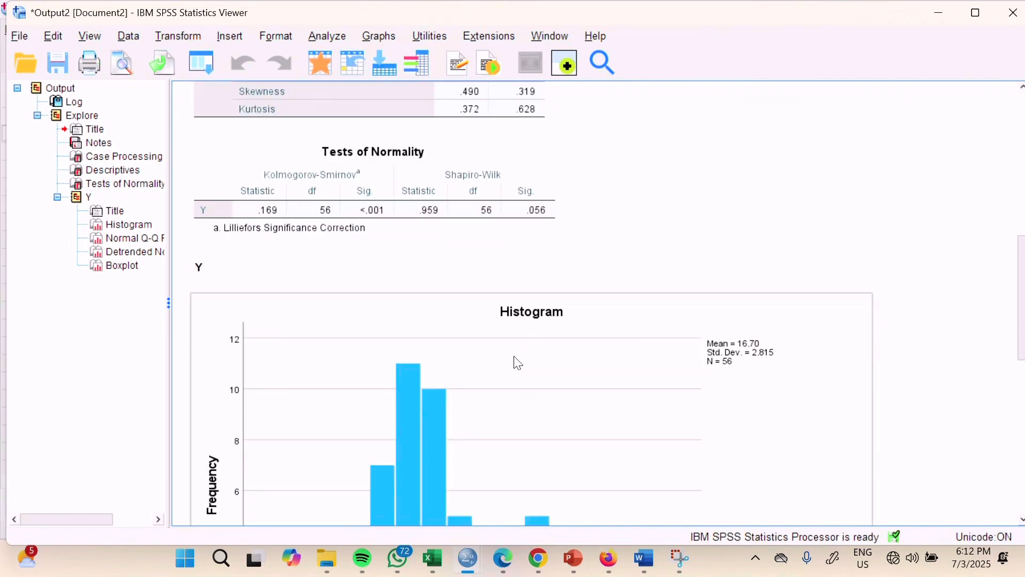
pyautogui.scroll(-7, 516, 359)
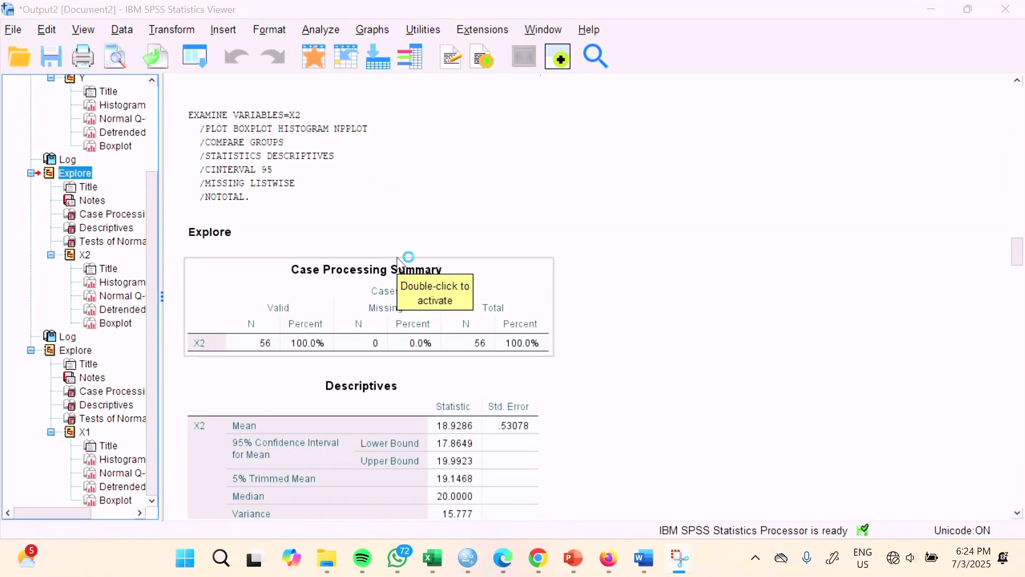
# Step: Examine the Explore output for X2, comparing the Tests of Normality significance with 0.05 and viewing the histogram and Q-Q plot
pyautogui.scroll(-3, 485, 202)
pyautogui.scroll(-3, 485, 201)
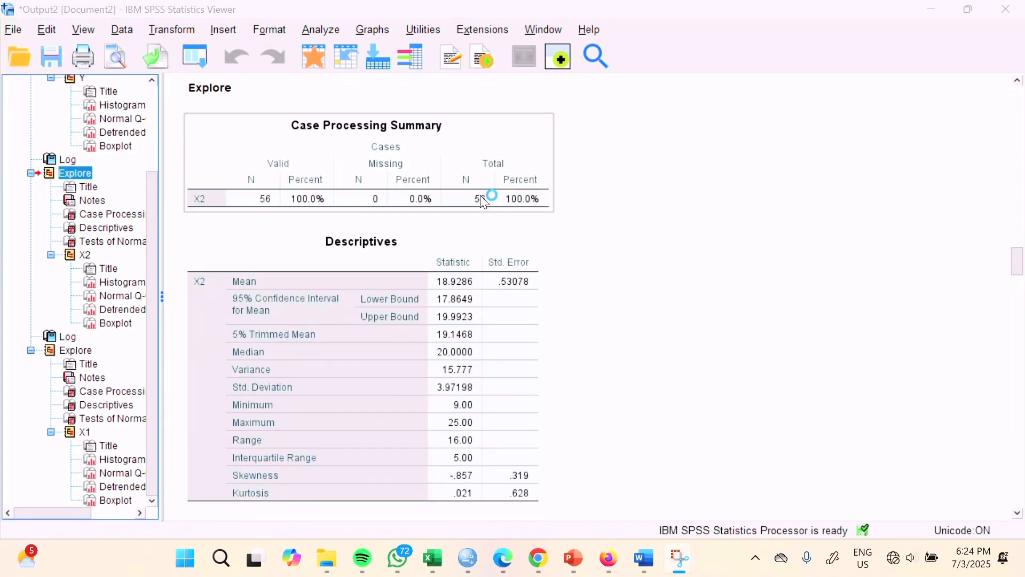
pyautogui.scroll(-3, 484, 202)
pyautogui.scroll(-3, 484, 202)
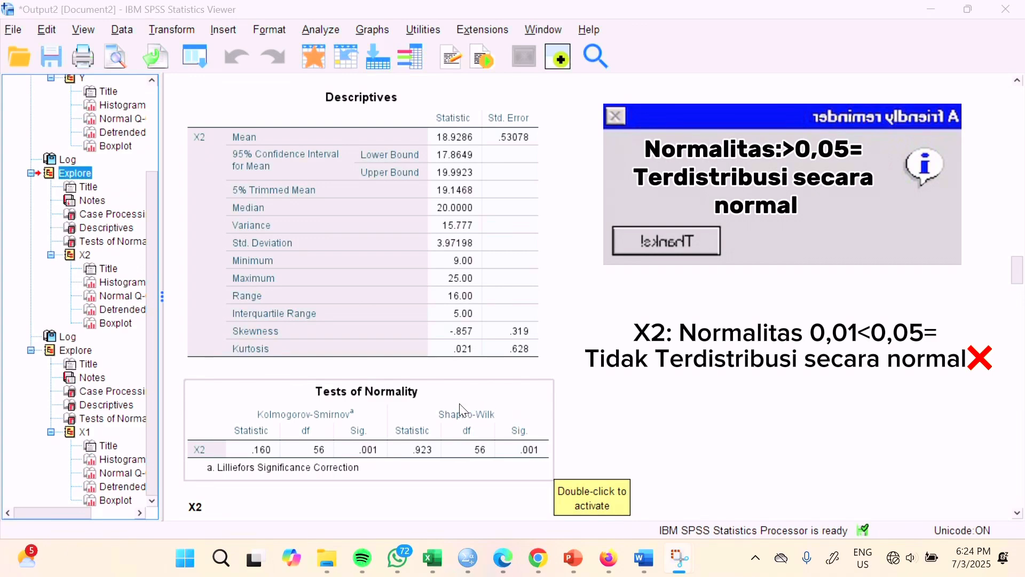
pyautogui.scroll(-3, 463, 410)
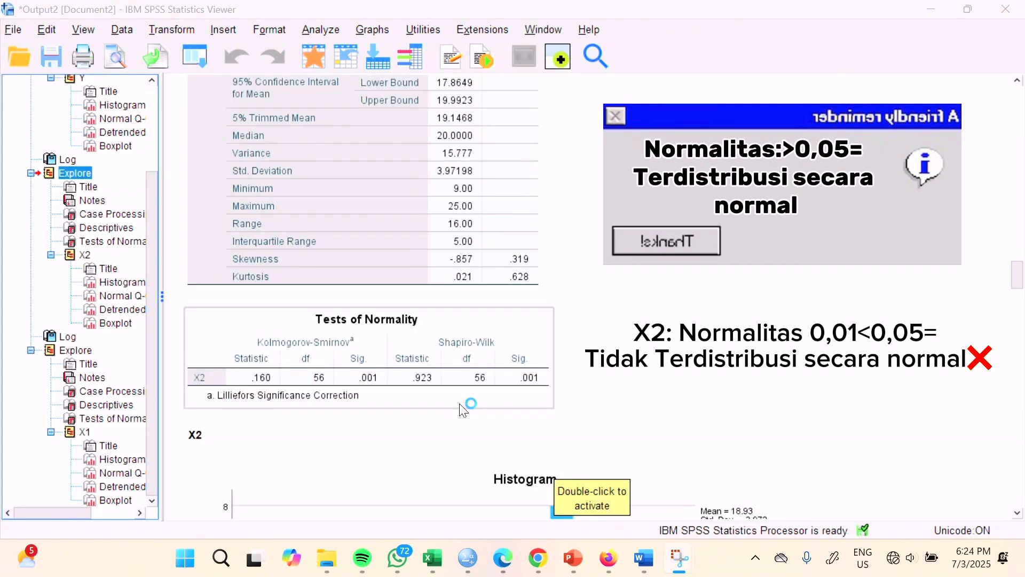
pyautogui.scroll(-3, 463, 410)
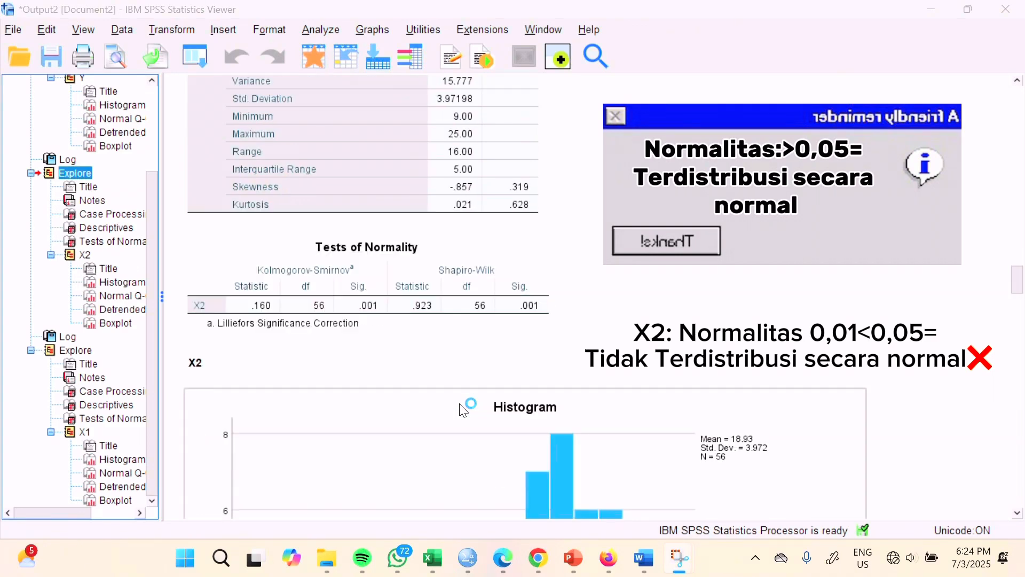
pyautogui.scroll(-15, 463, 410)
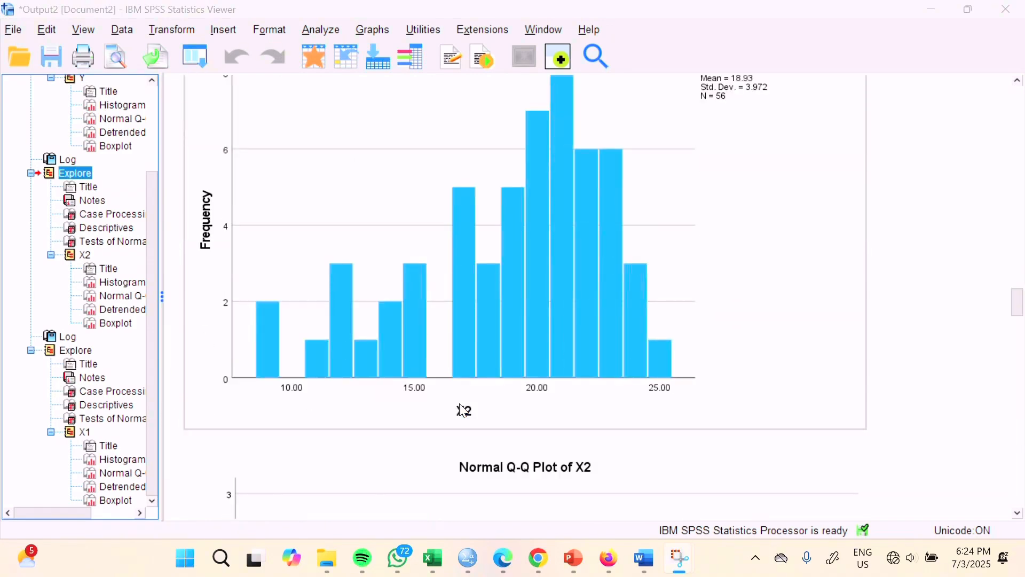
pyautogui.scroll(-9, 463, 410)
pyautogui.scroll(-3, 463, 410)
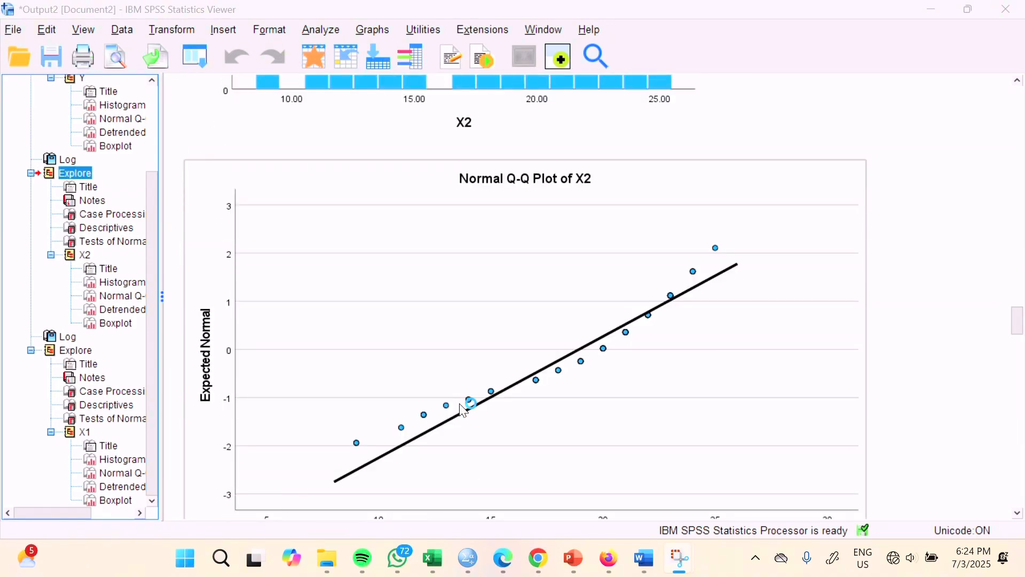
# Step: Examine the Explore output for X1, checking the descriptives, Tests of Normality significance, histogram and Q-Q plot
pyautogui.scroll(-20, 463, 410)
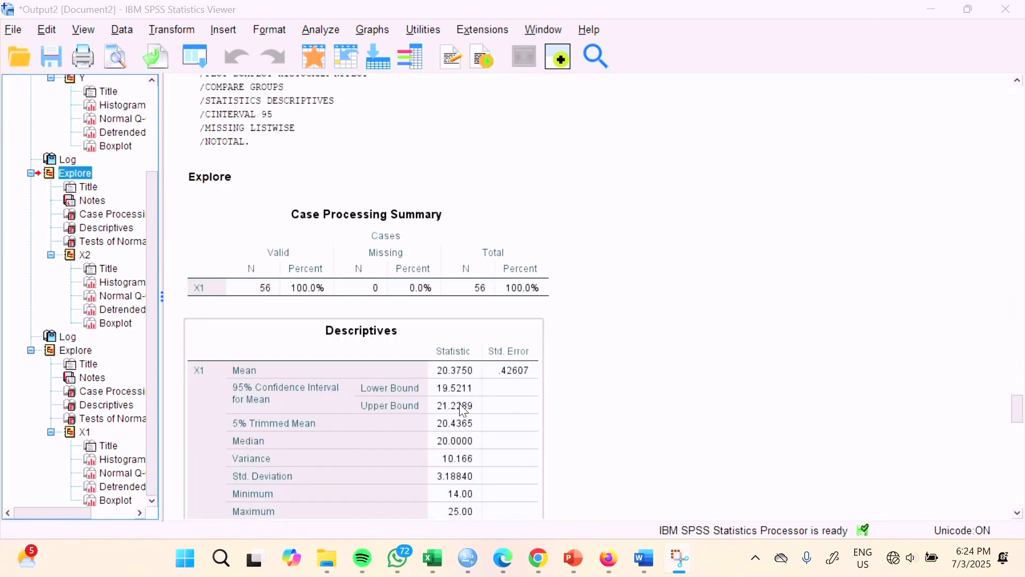
pyautogui.scroll(-6, 382, 224)
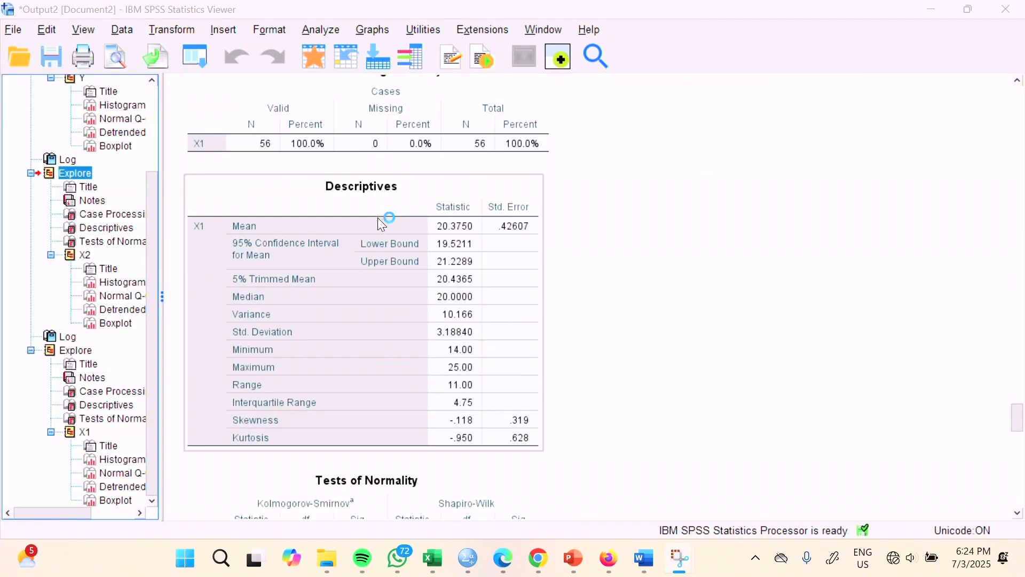
pyautogui.scroll(-9, 378, 219)
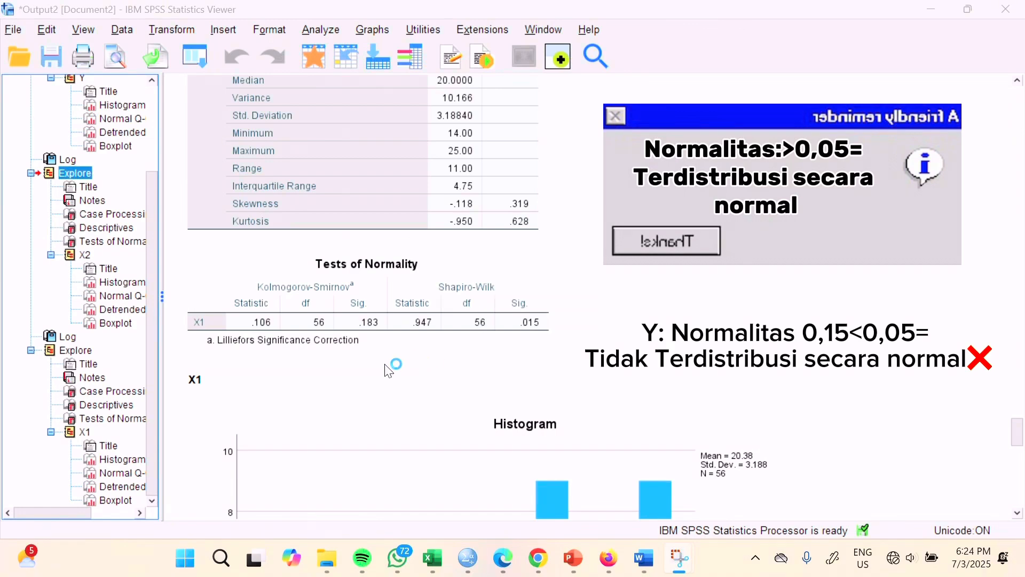
pyautogui.scroll(-5, 388, 369)
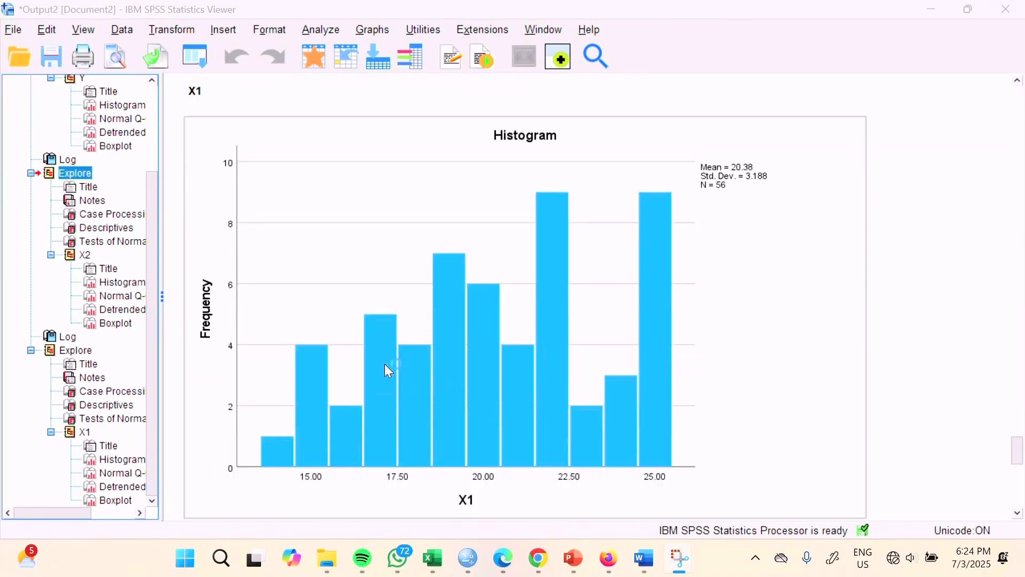
pyautogui.scroll(-5, 385, 364)
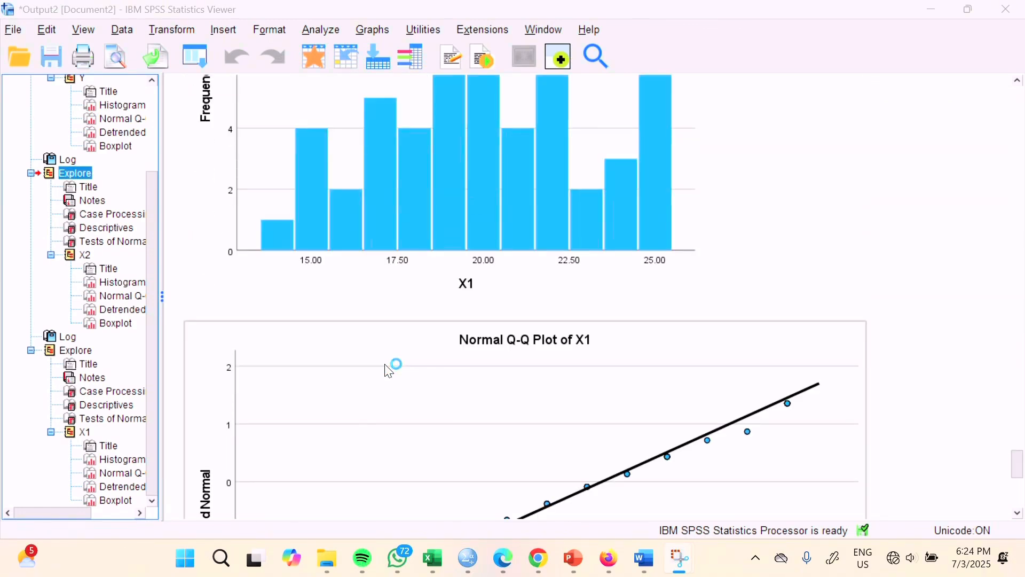
pyautogui.scroll(-6, 388, 369)
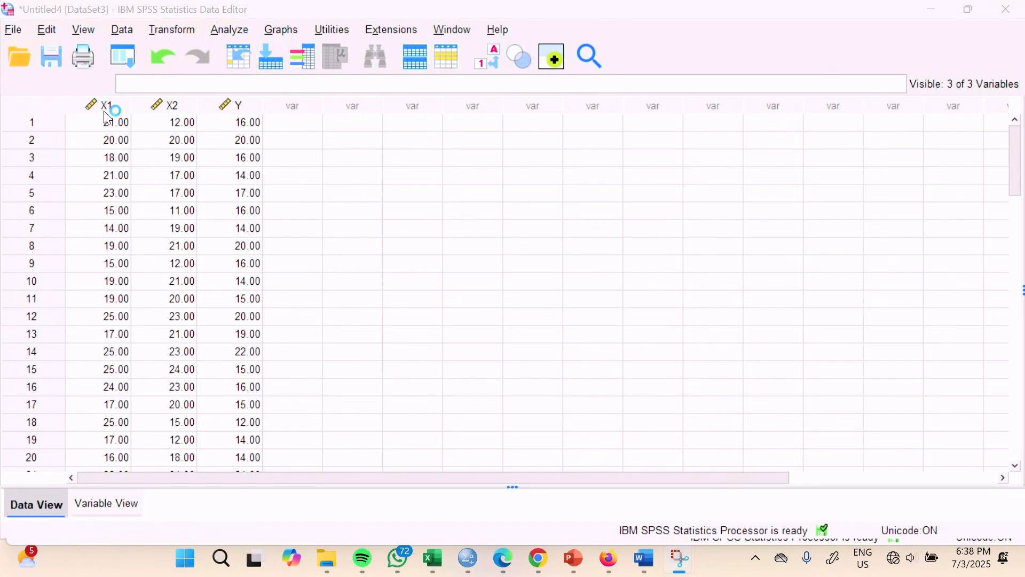
pyautogui.moveTo(107, 118)
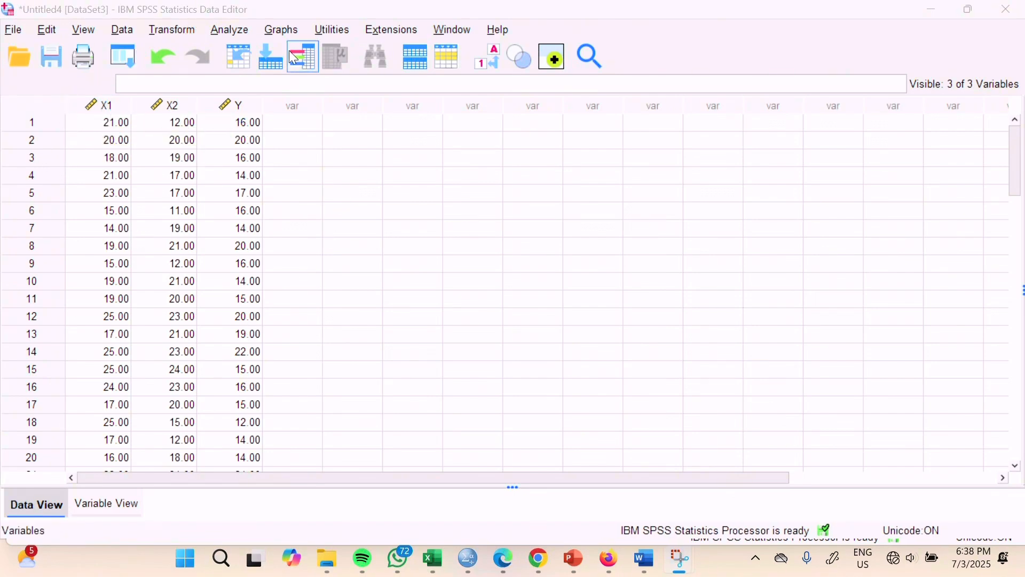
# Step: Set up a linear regression with Y as the dependent variable and X1 and X2 as the independent variables
pyautogui.click(245, 31)
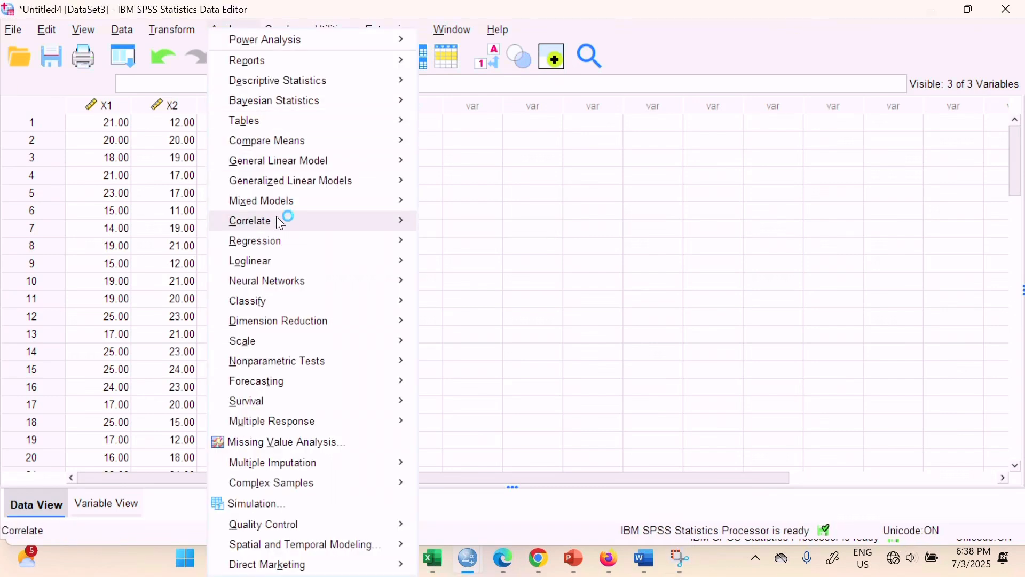
pyautogui.moveTo(274, 250)
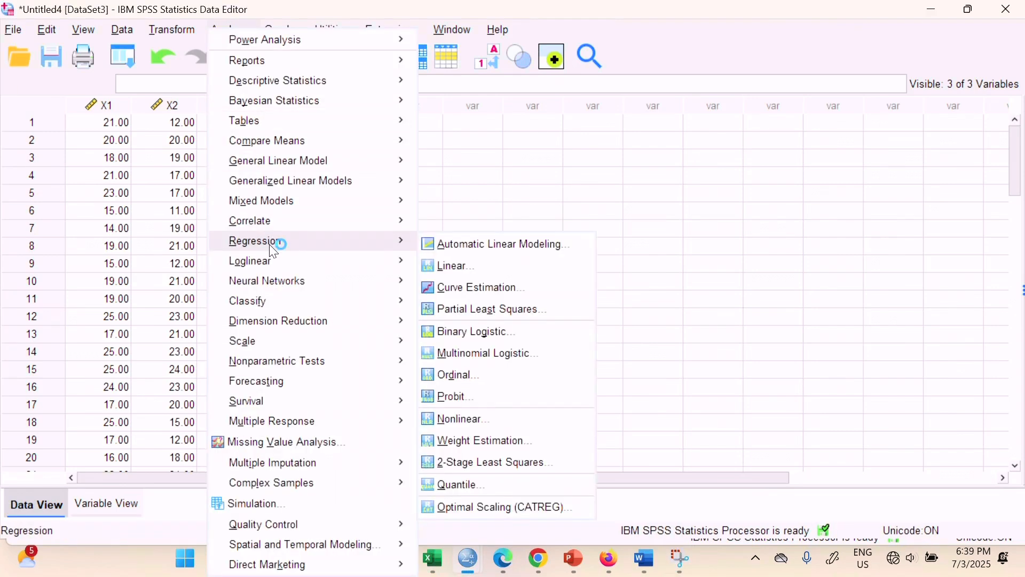
pyautogui.click(455, 265)
pyautogui.click(378, 174)
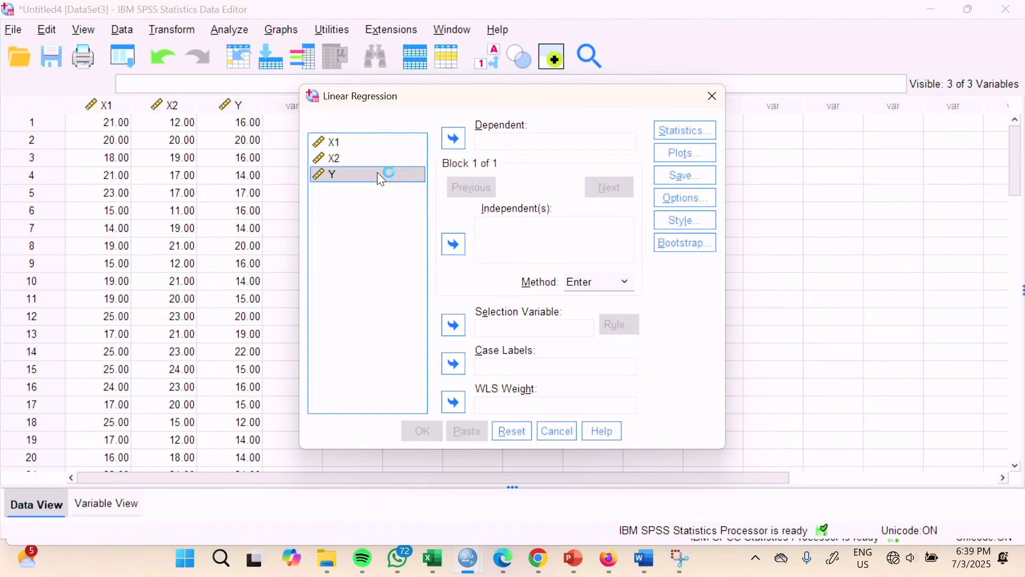
pyautogui.click(454, 138)
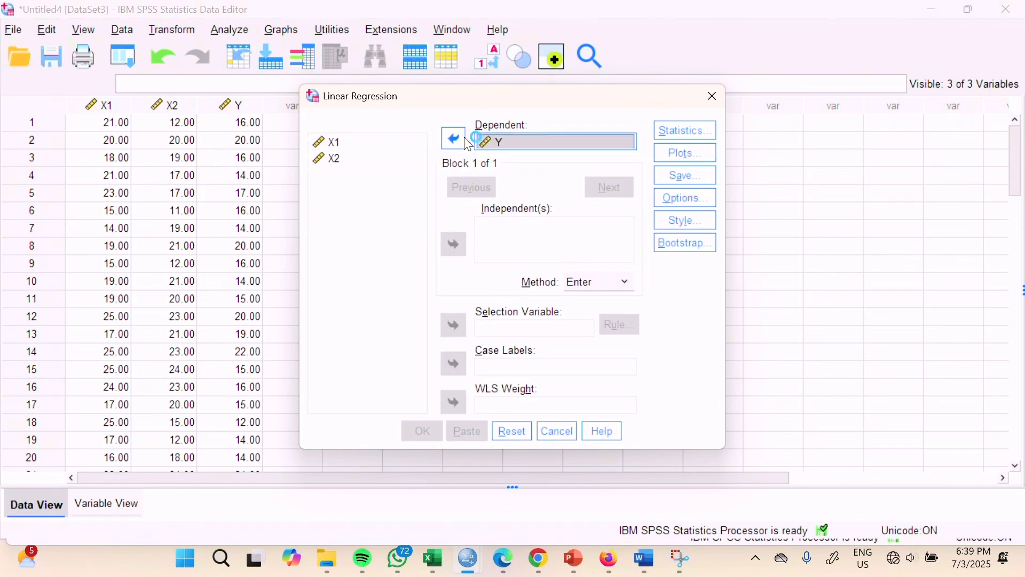
pyautogui.click(370, 148)
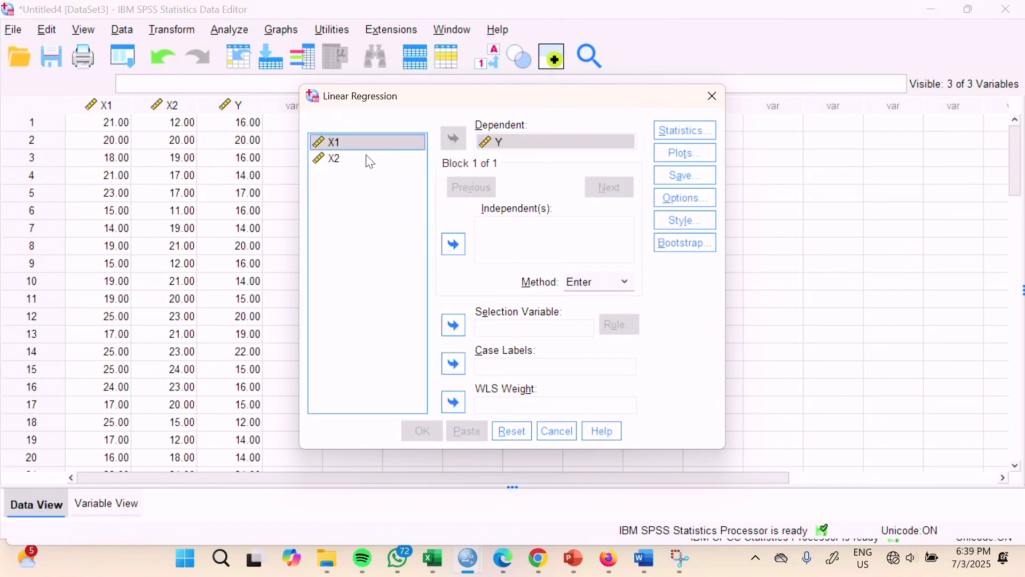
pyautogui.keyDown('shift'); pyautogui.click(370, 159); pyautogui.keyUp('shift')
pyautogui.click(454, 245)
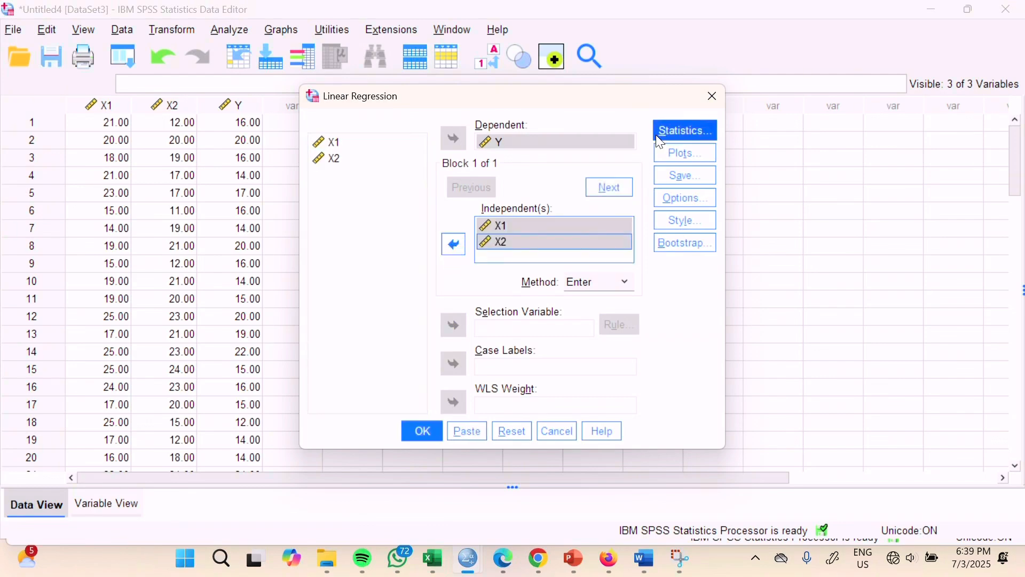
# Step: Turn off Estimates and Model fit in the regression statistics, turn on Collinearity diagnostics, and run the regression
pyautogui.click(672, 127)
pyautogui.click(404, 192)
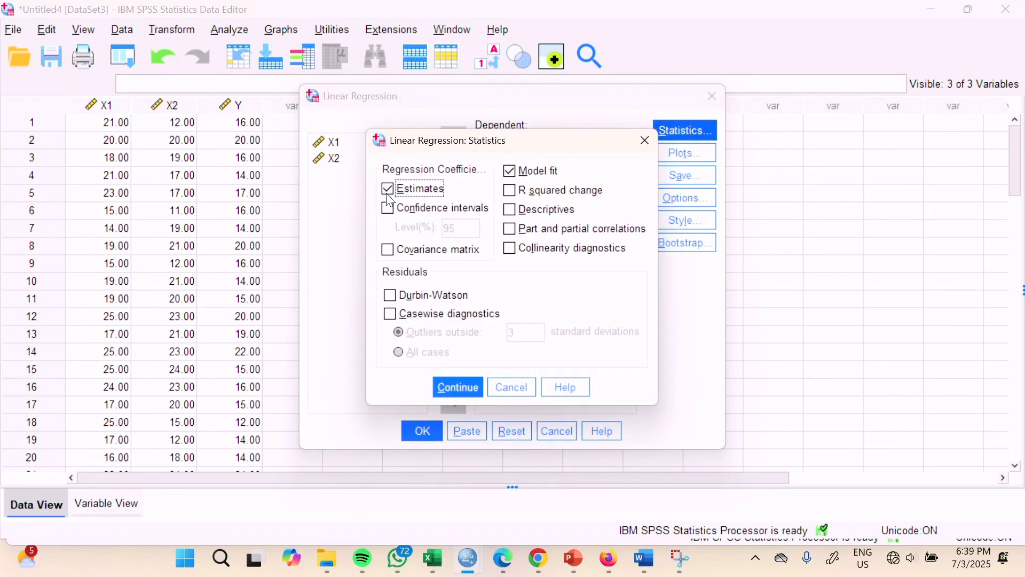
pyautogui.click(510, 171)
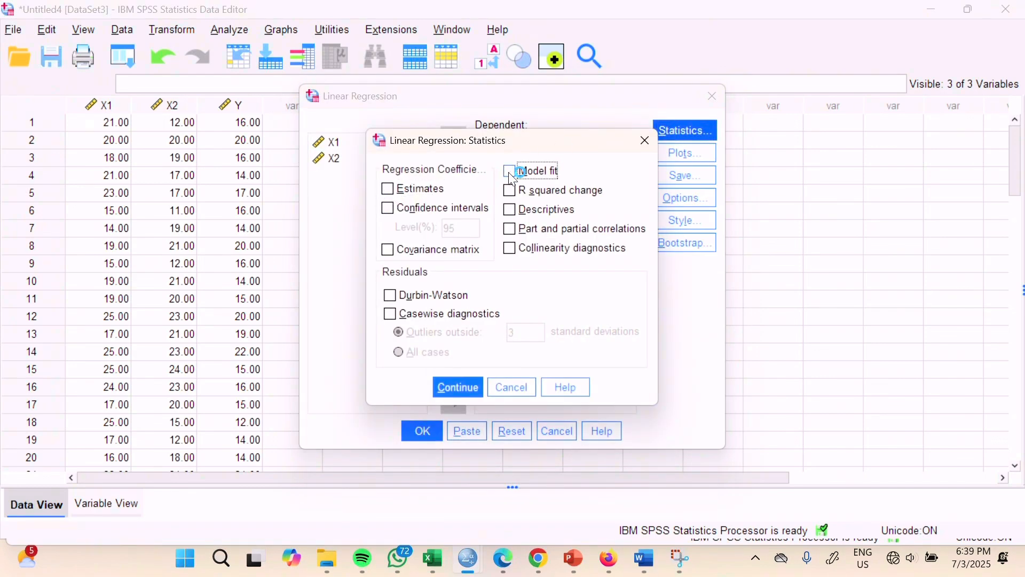
pyautogui.click(511, 251)
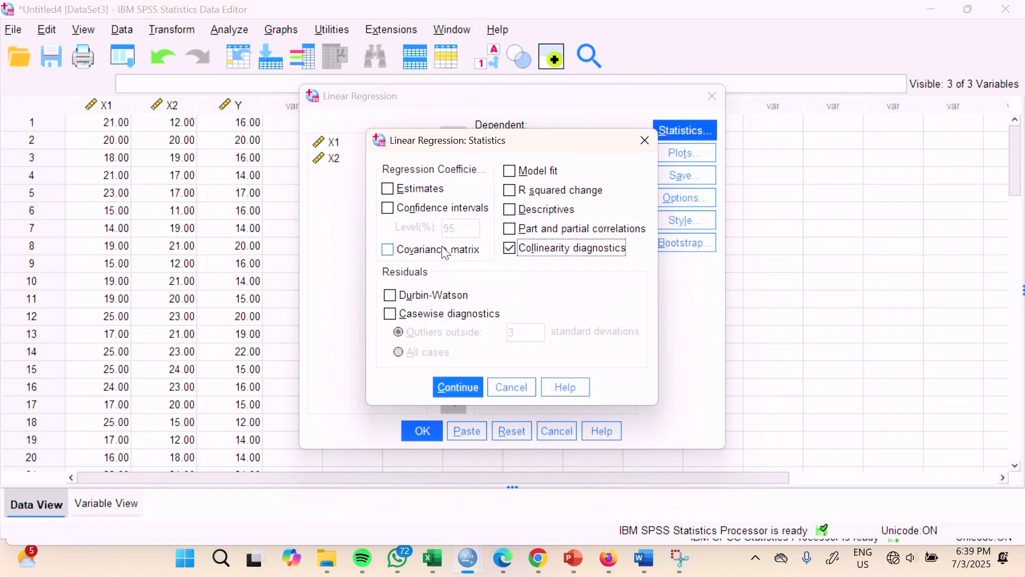
pyautogui.click(457, 386)
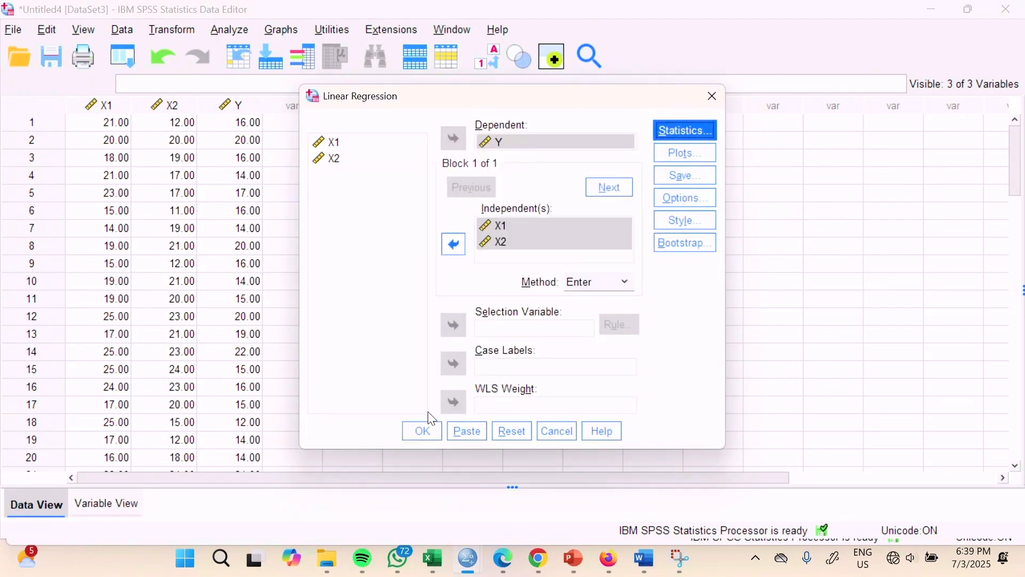
pyautogui.click(420, 428)
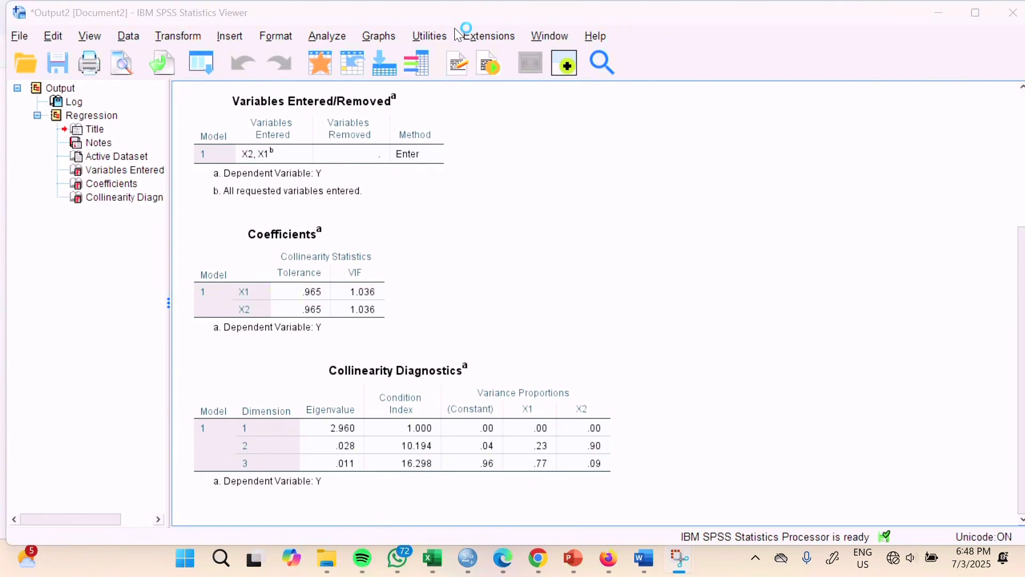
# Step: Examine the Tolerance and VIF values of X1 and X2 in the Coefficients table to check for multicollinearity
pyautogui.click(252, 245)
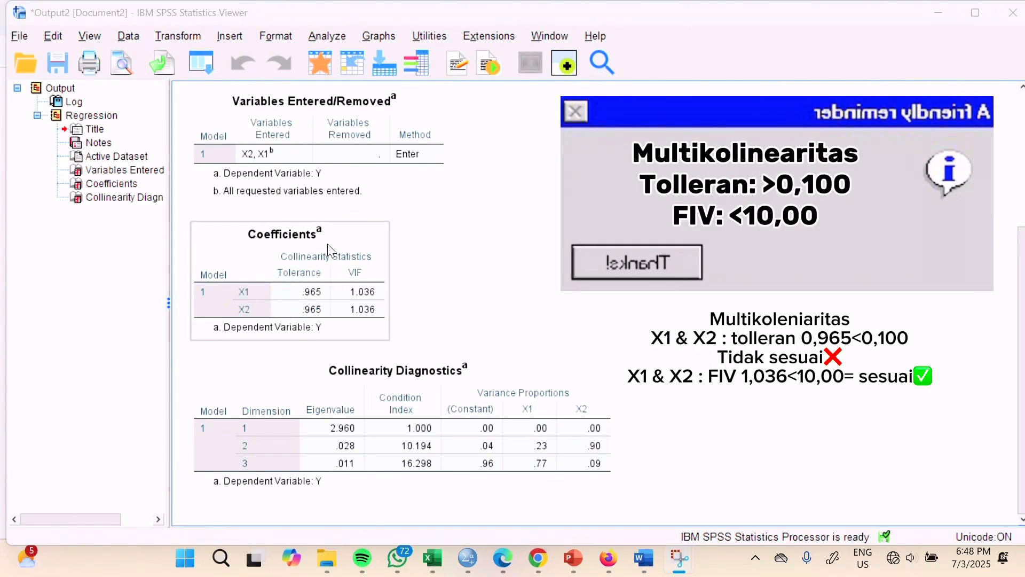
pyautogui.click(274, 167)
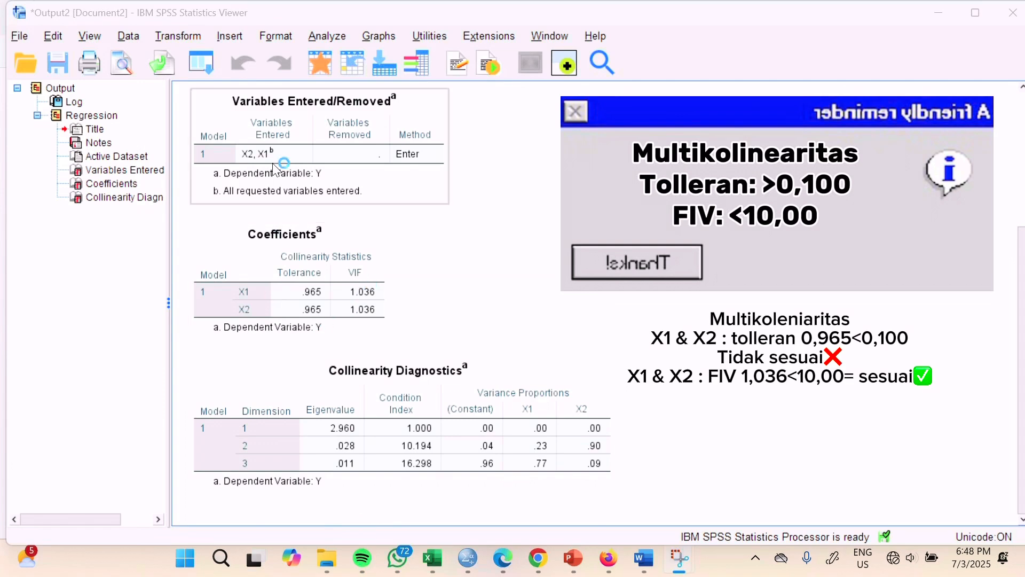
pyautogui.click(355, 309)
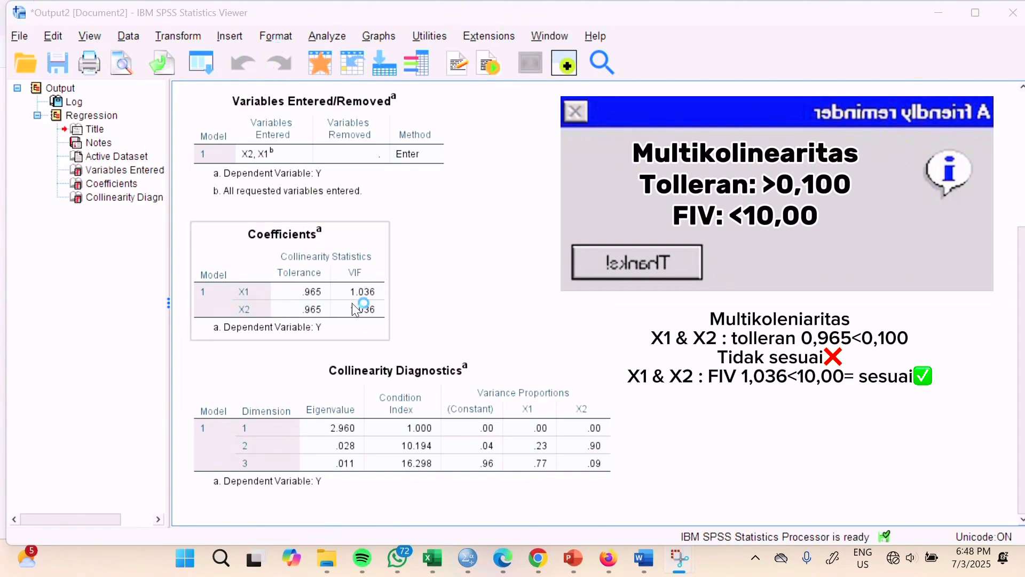
pyautogui.click(442, 355)
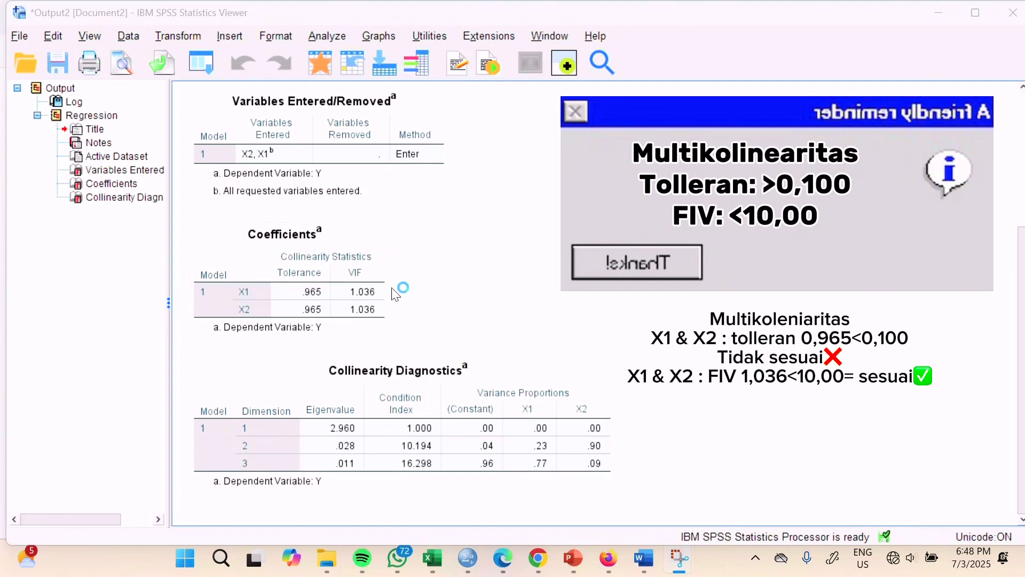
pyautogui.click(344, 368)
pyautogui.click(433, 203)
pyautogui.click(421, 355)
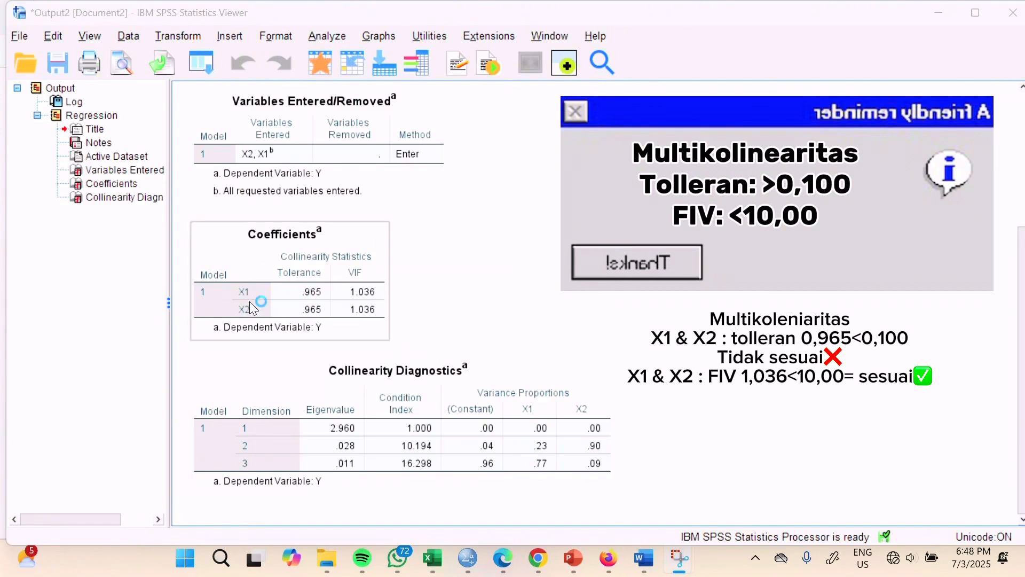
pyautogui.click(287, 235)
pyautogui.click(463, 369)
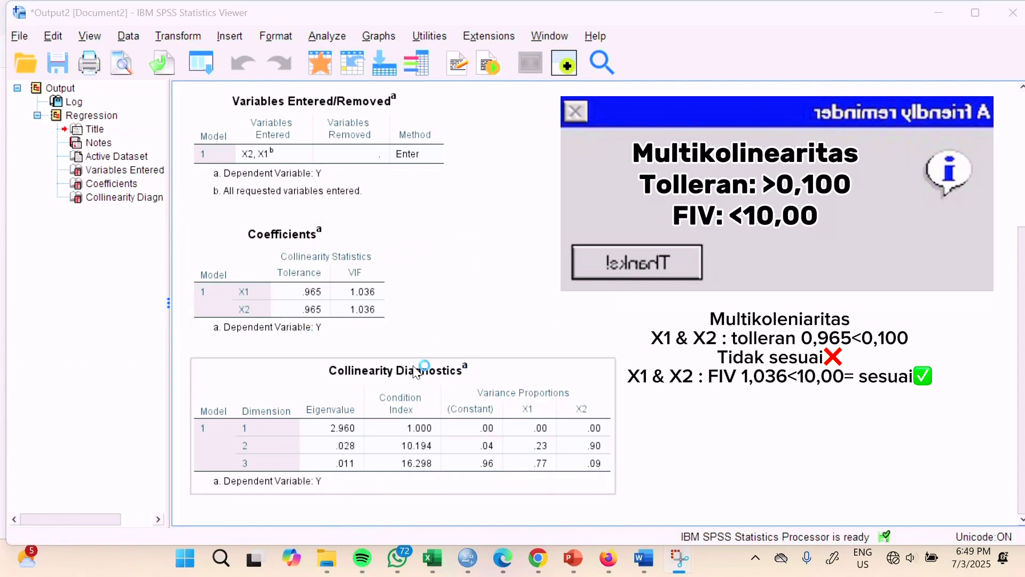
pyautogui.click(339, 280)
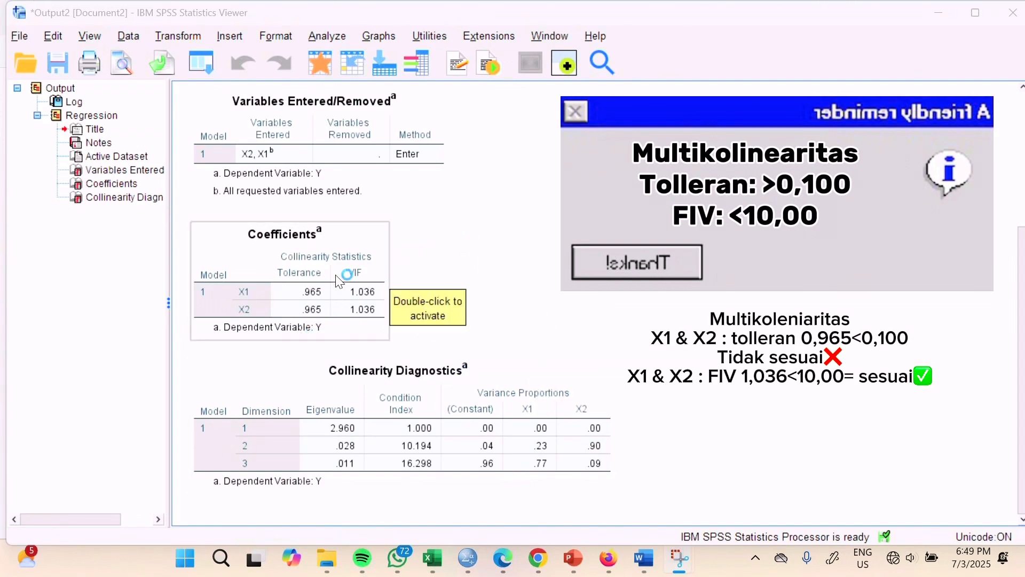
pyautogui.click(427, 293)
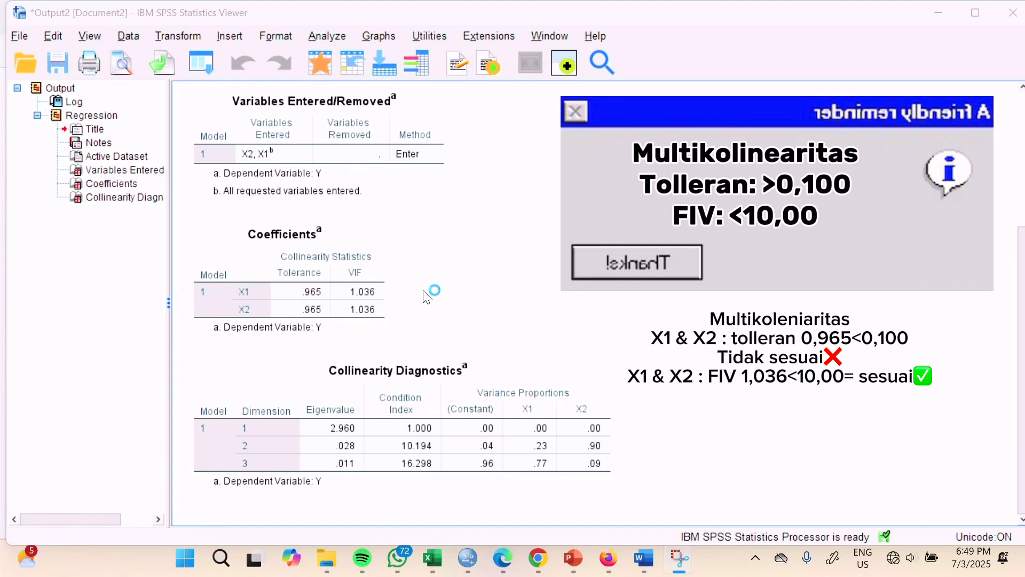
pyautogui.click(252, 316)
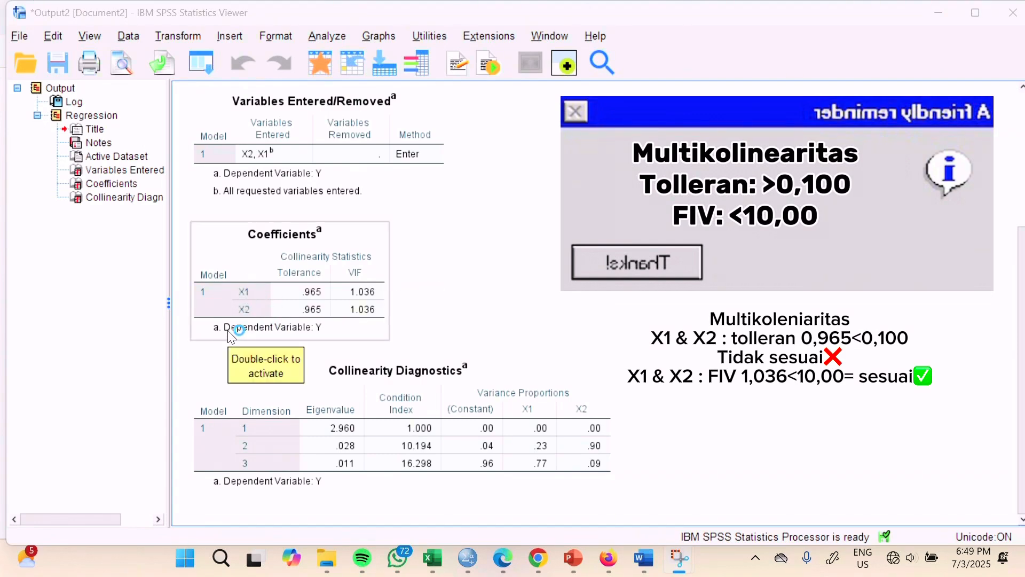
pyautogui.click(427, 283)
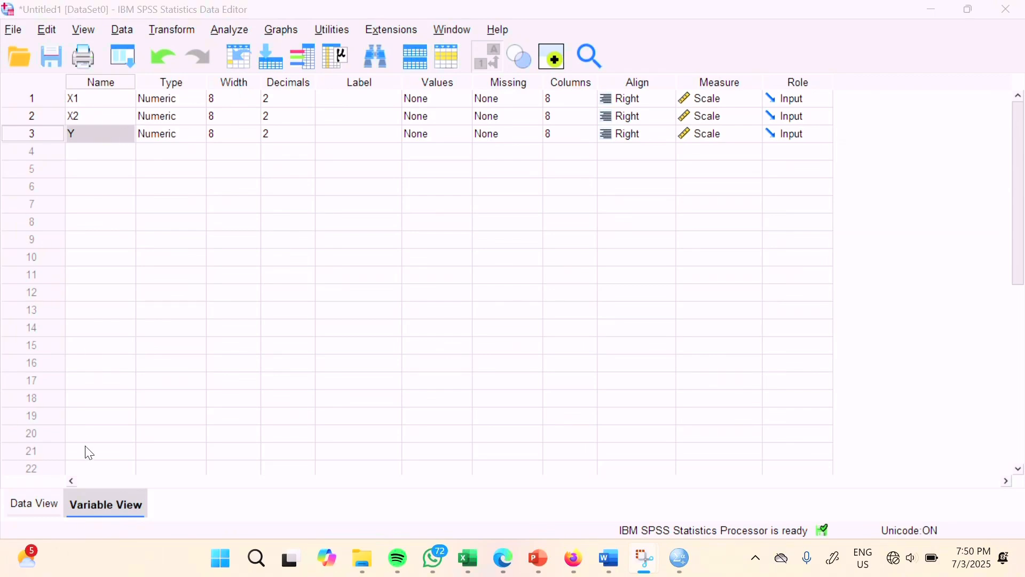
# Step: Run a linear regression of Y on X1 and X2 with a scatterplot of *SRESID on Y against *ZPRED on X
pyautogui.click(240, 31)
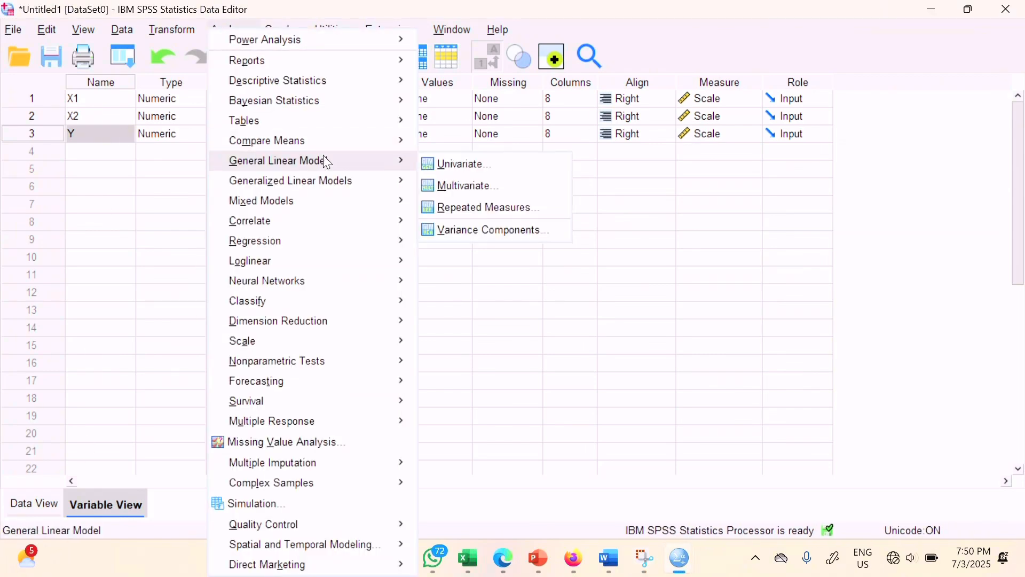
pyautogui.moveTo(308, 250)
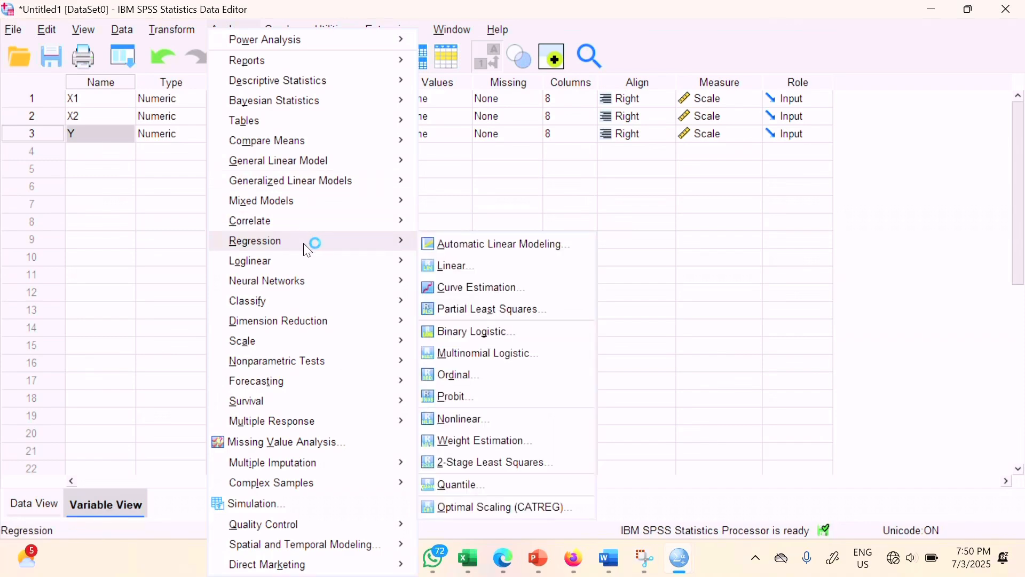
pyautogui.click(463, 264)
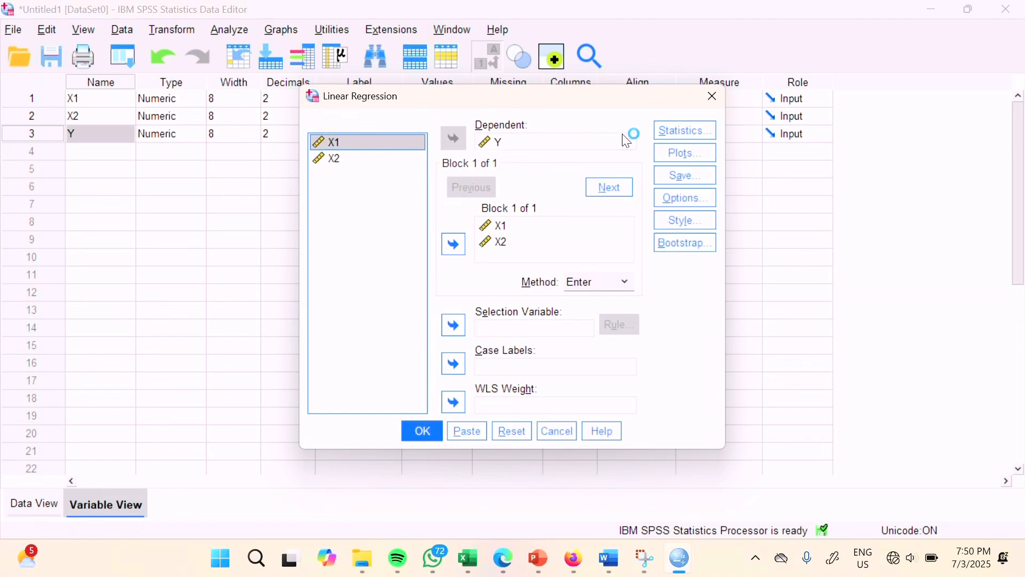
pyautogui.click(685, 153)
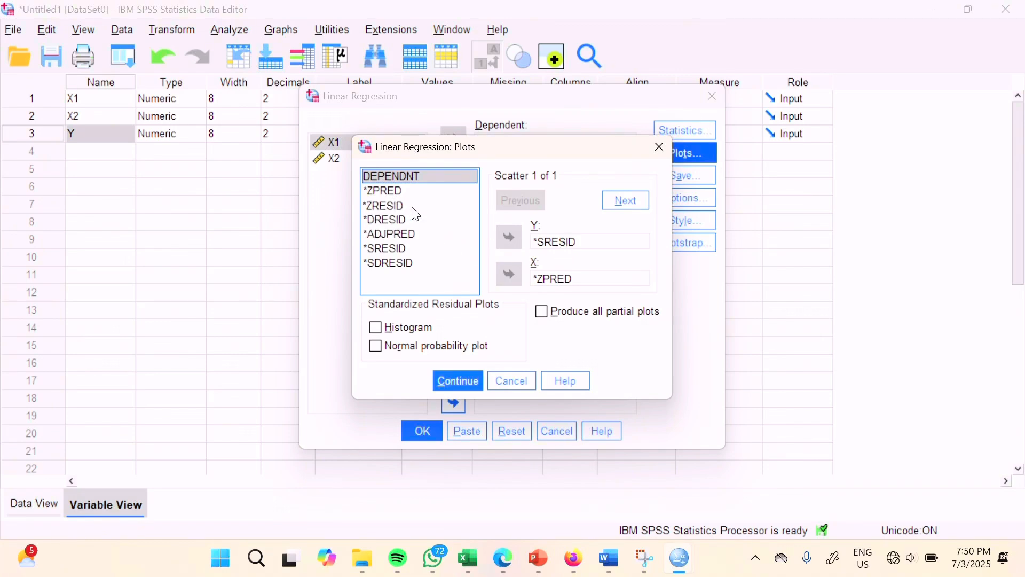
pyautogui.click(458, 381)
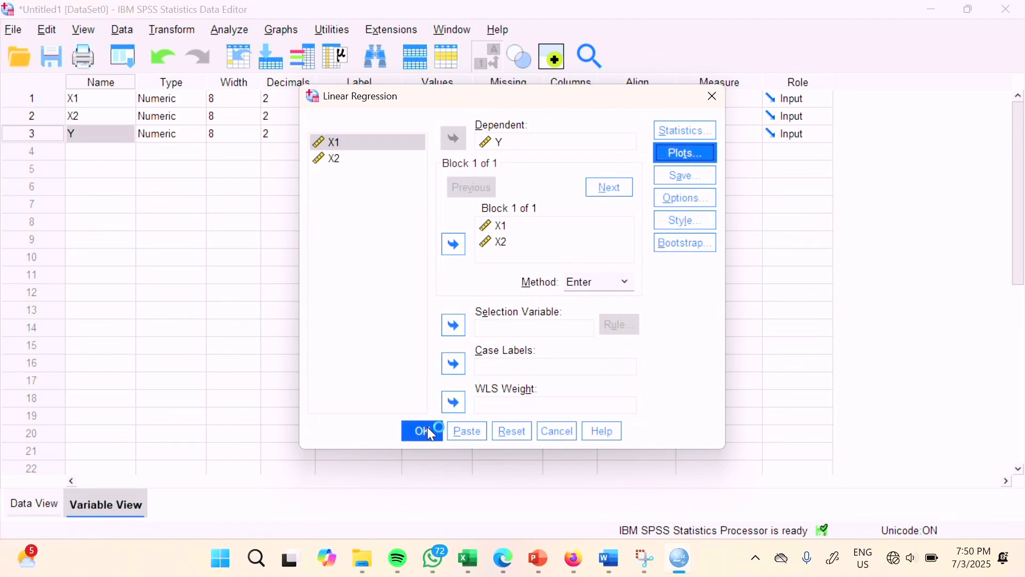
pyautogui.click(424, 431)
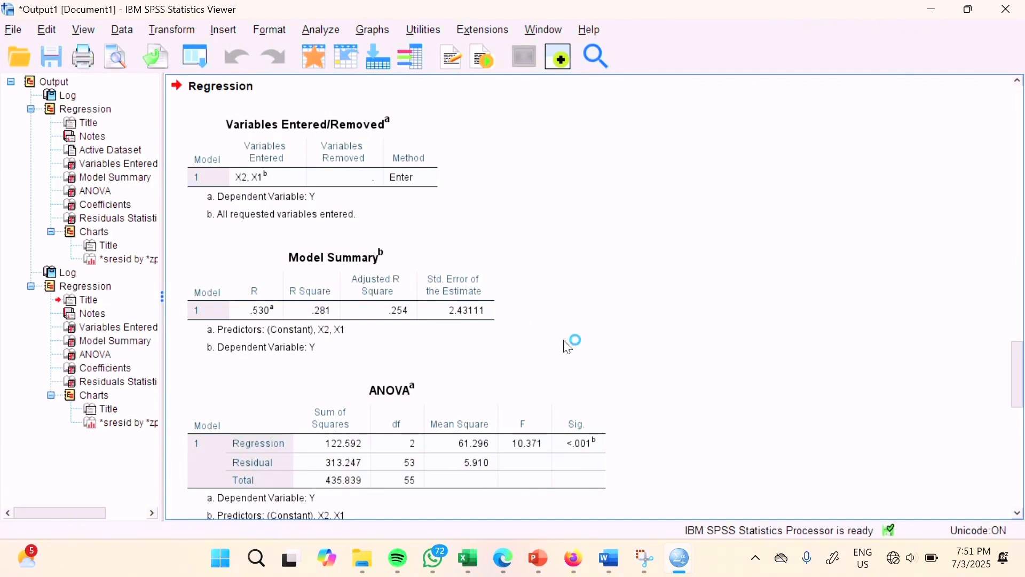
# Step: Examine the new regression output from the Model Summary to the residual scatterplot, checking the spread of points for heteroscedasticity
pyautogui.scroll(-3, 568, 347)
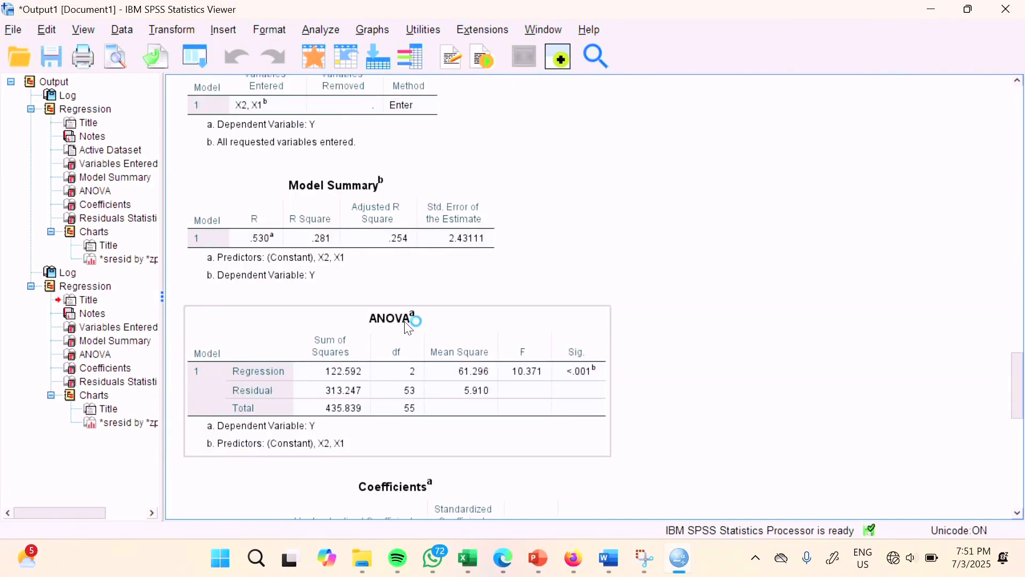
pyautogui.doubleClick(459, 251)
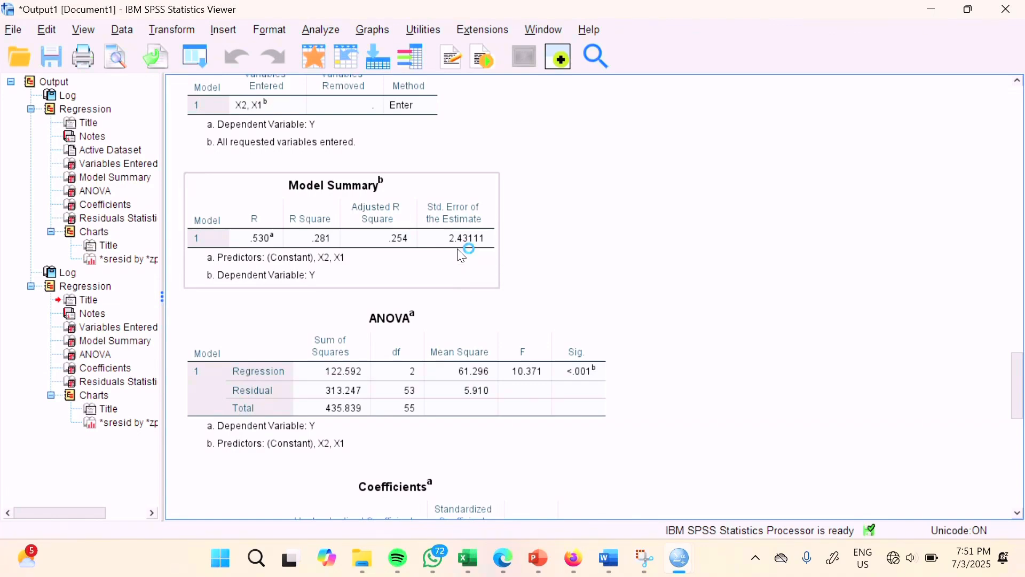
pyautogui.scroll(-3, 462, 257)
pyautogui.scroll(-1, 463, 256)
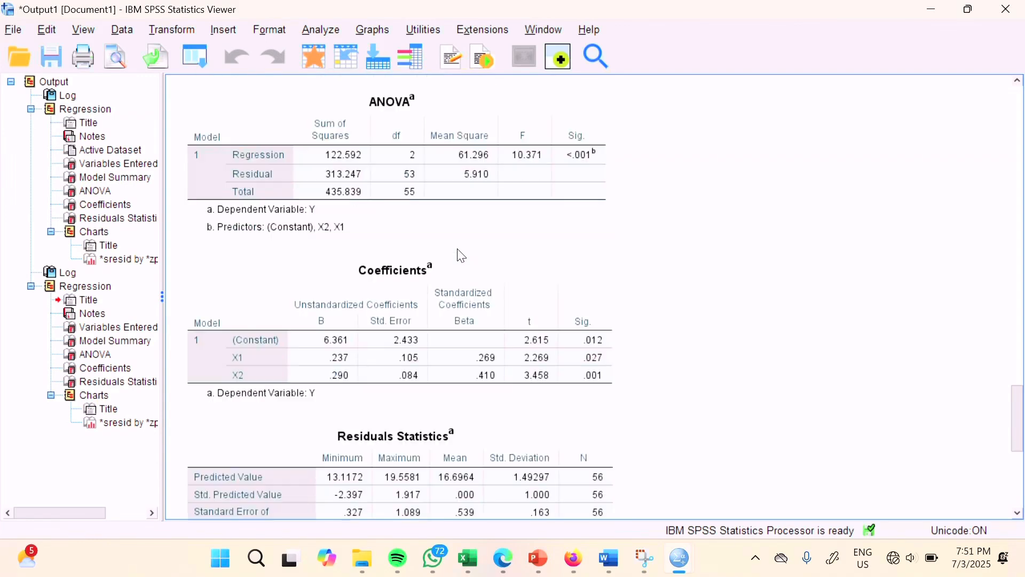
pyautogui.scroll(-2, 552, 244)
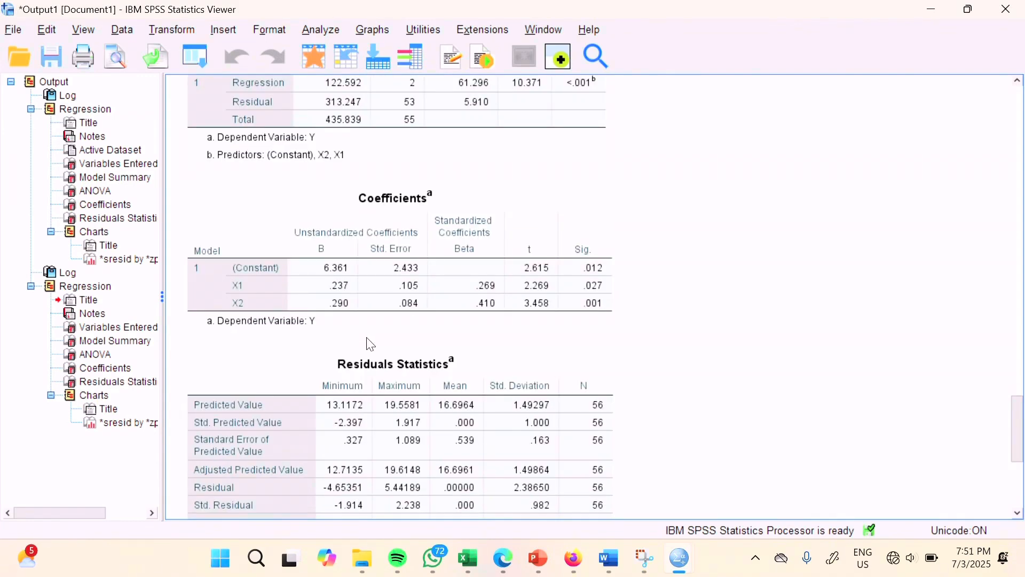
pyautogui.scroll(-3, 368, 344)
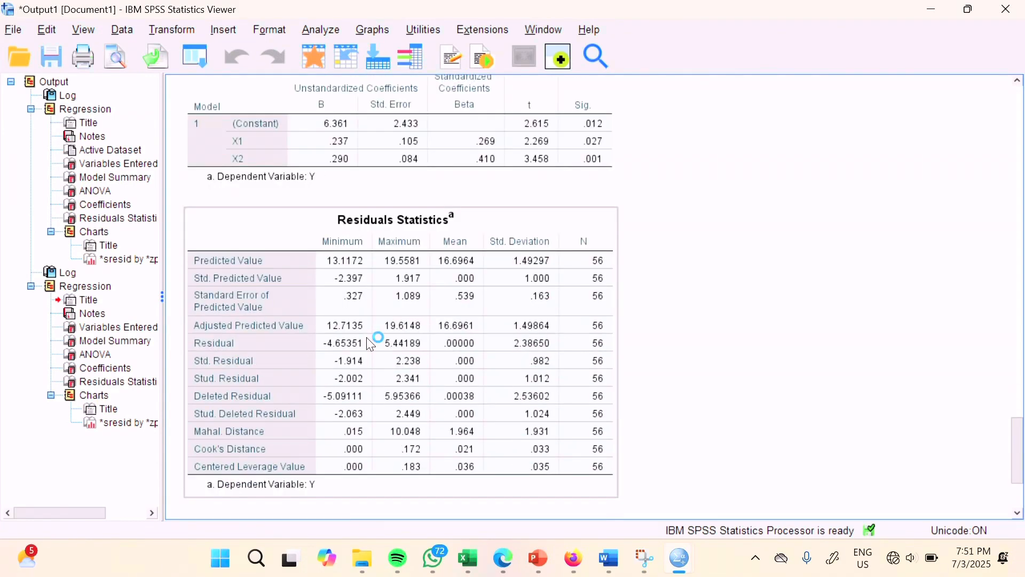
pyautogui.scroll(-7, 372, 345)
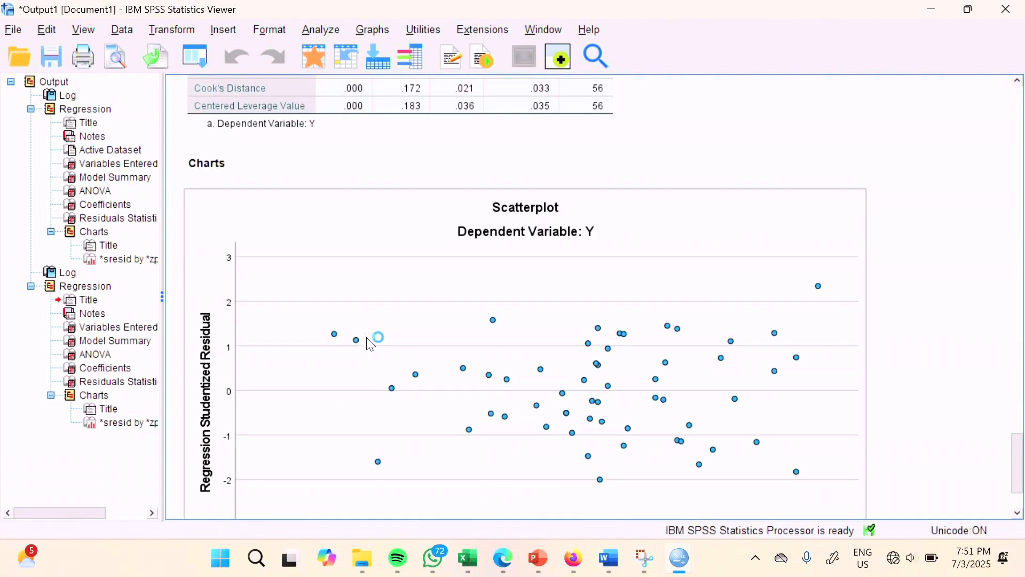
pyautogui.scroll(-2, 372, 345)
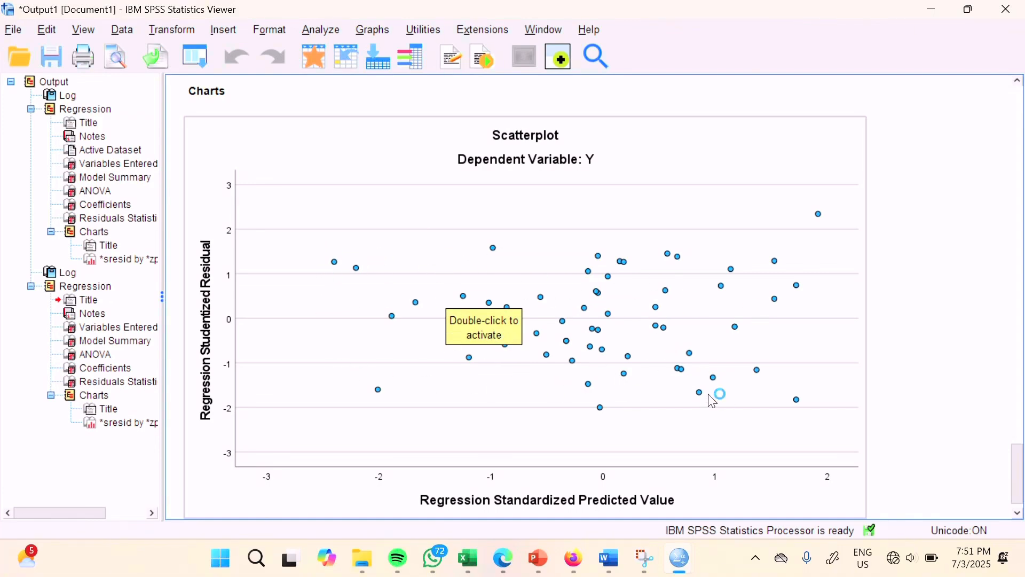
pyautogui.scroll(-1, 633, 400)
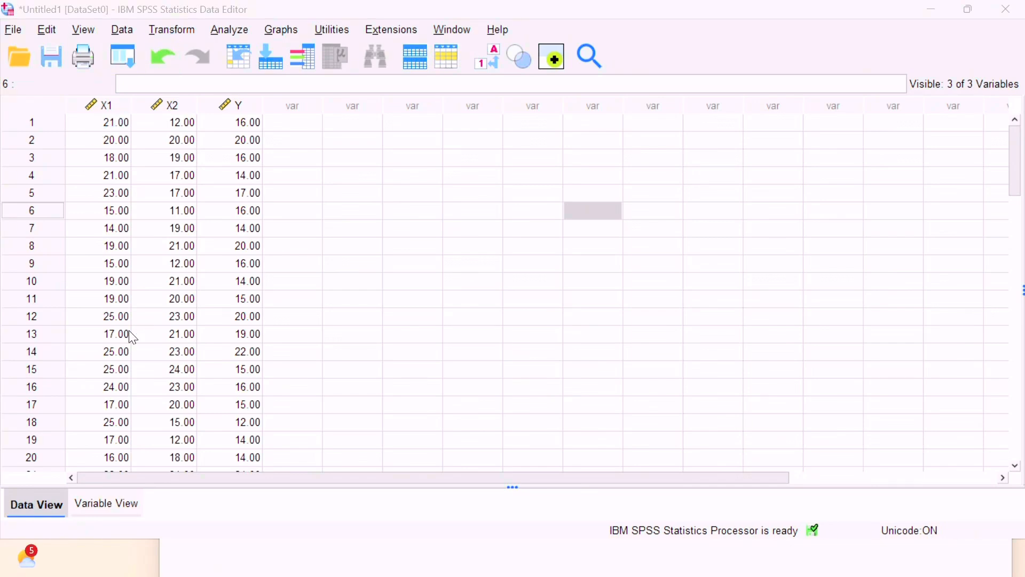
# Step: Run a linear regression of Y on X1 and X2 with the Durbin-Watson residual statistic turned on
pyautogui.click(231, 30)
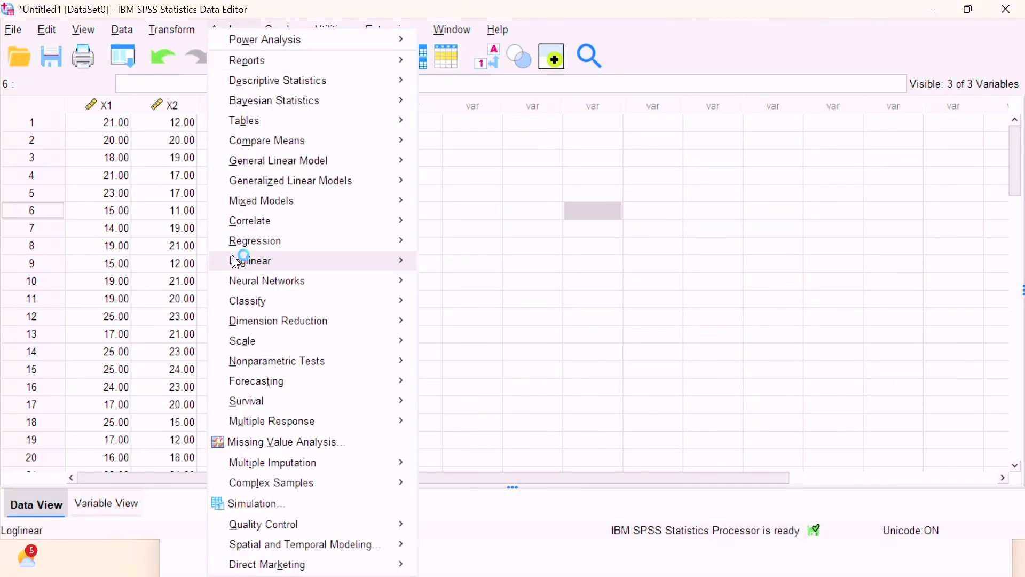
pyautogui.moveTo(249, 248)
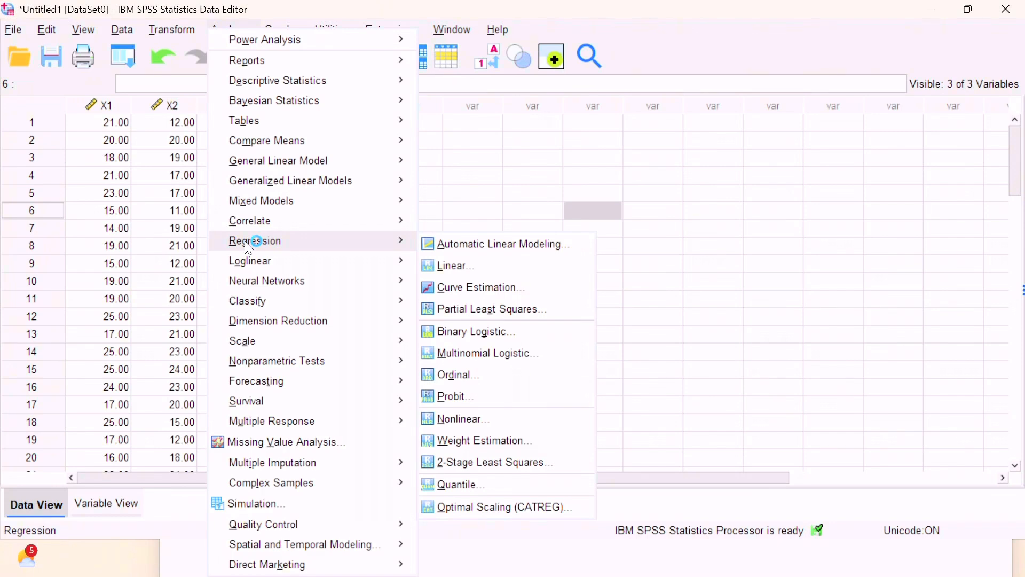
pyautogui.click(475, 262)
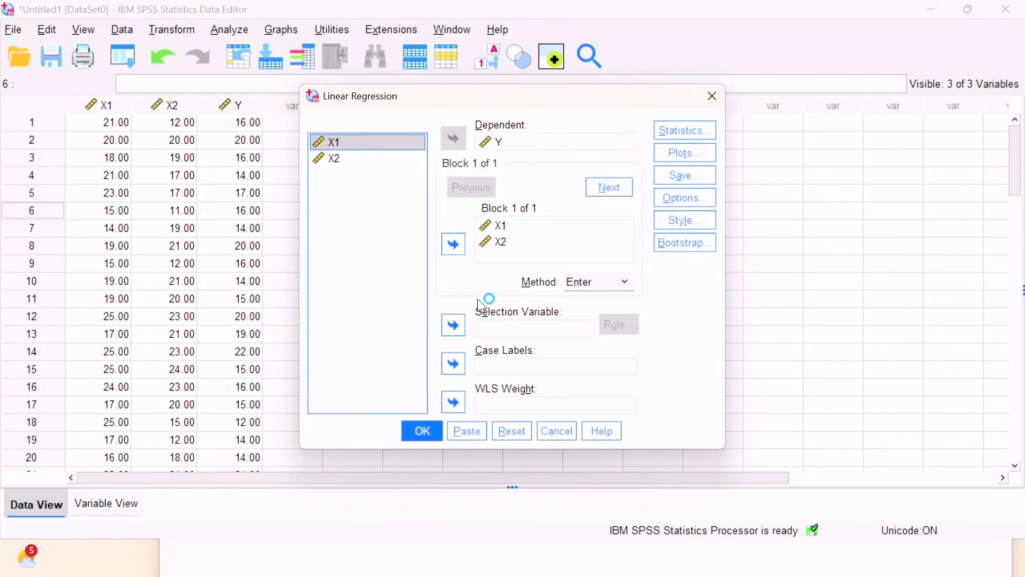
pyautogui.click(702, 135)
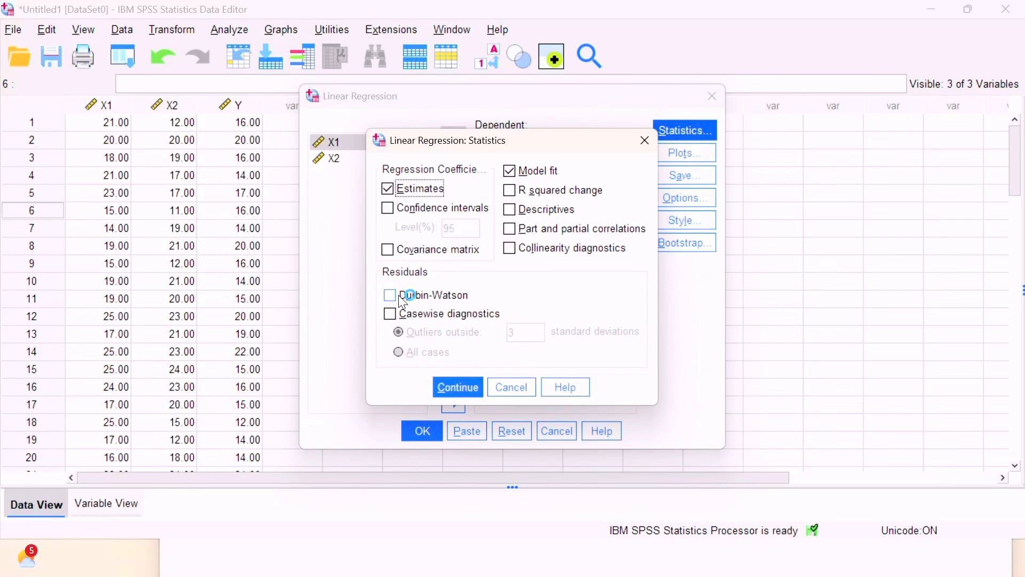
pyautogui.click(401, 297)
pyautogui.click(461, 382)
pyautogui.click(430, 432)
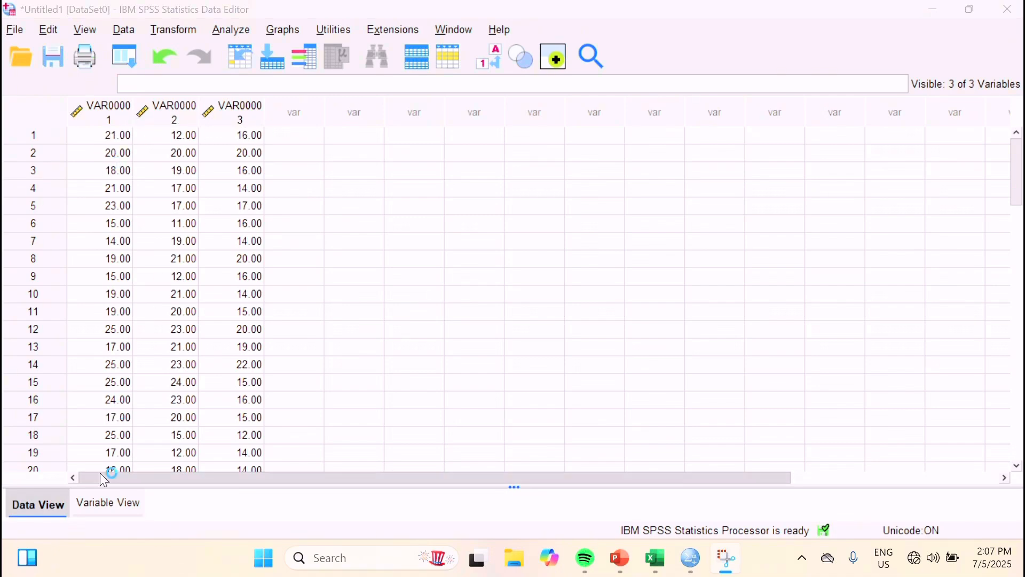
# Step: Rename the three variables in the new dataset x1, x2 and y
pyautogui.click(107, 503)
pyautogui.click(120, 97)
pyautogui.press('BackSpace')
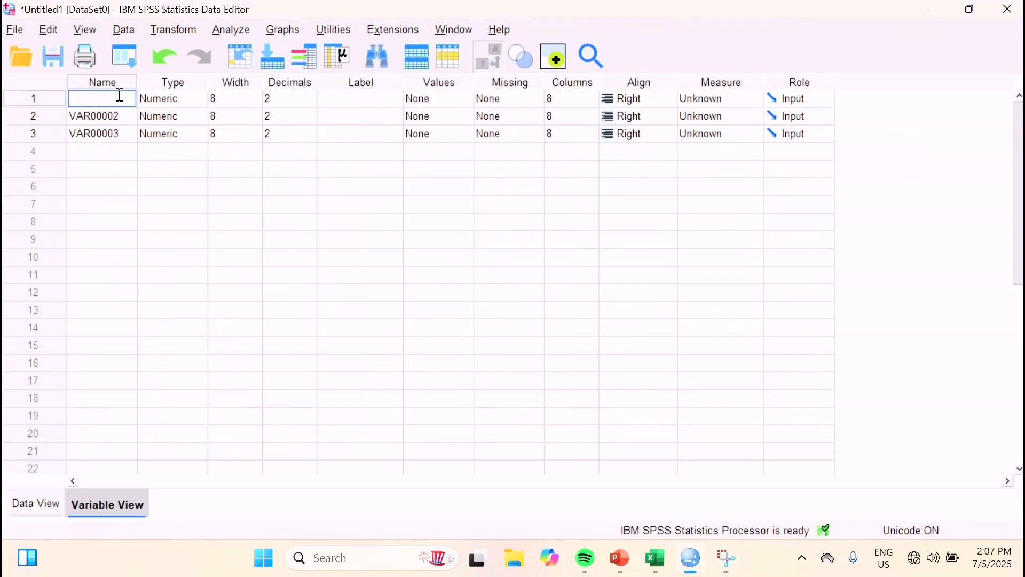
pyautogui.click(128, 118)
pyautogui.press('BackSpace')
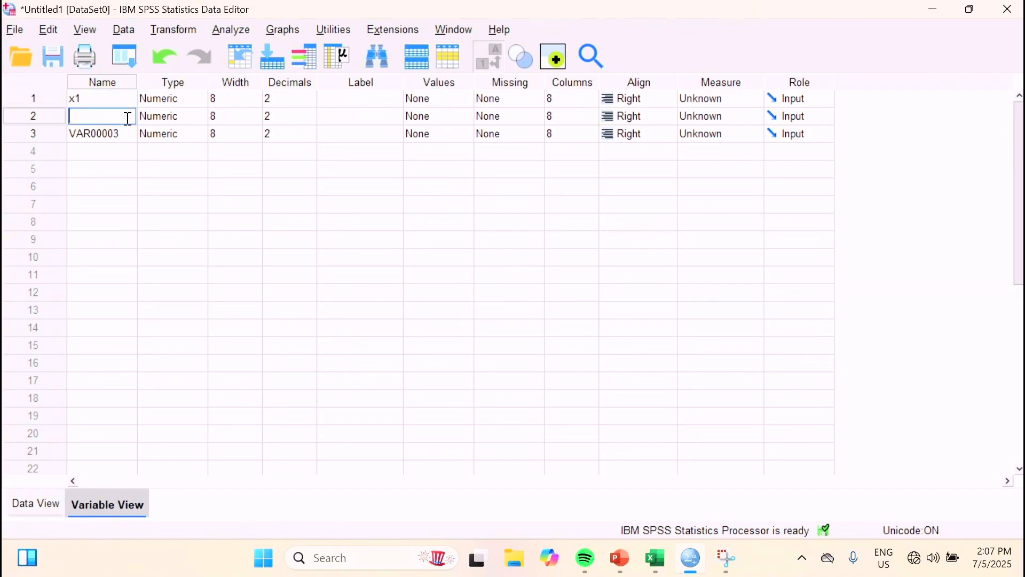
pyautogui.press('BackSpace')
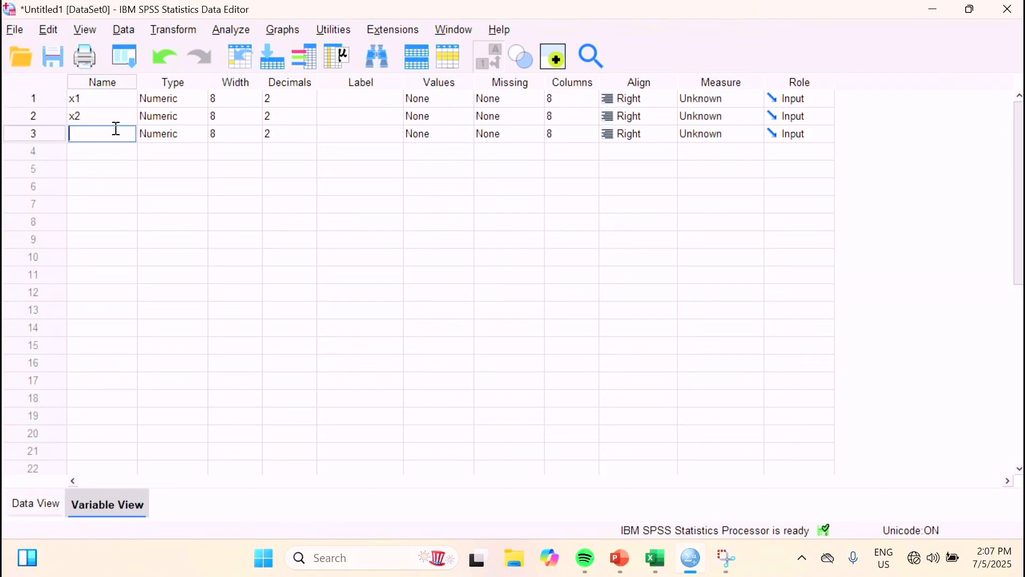
pyautogui.write('y')
# Step: Set the measurement level of x1, x2 and y to Scale and return to the data values
pyautogui.click(726, 99)
pyautogui.click(726, 114)
pyautogui.click(723, 116)
pyautogui.click(725, 134)
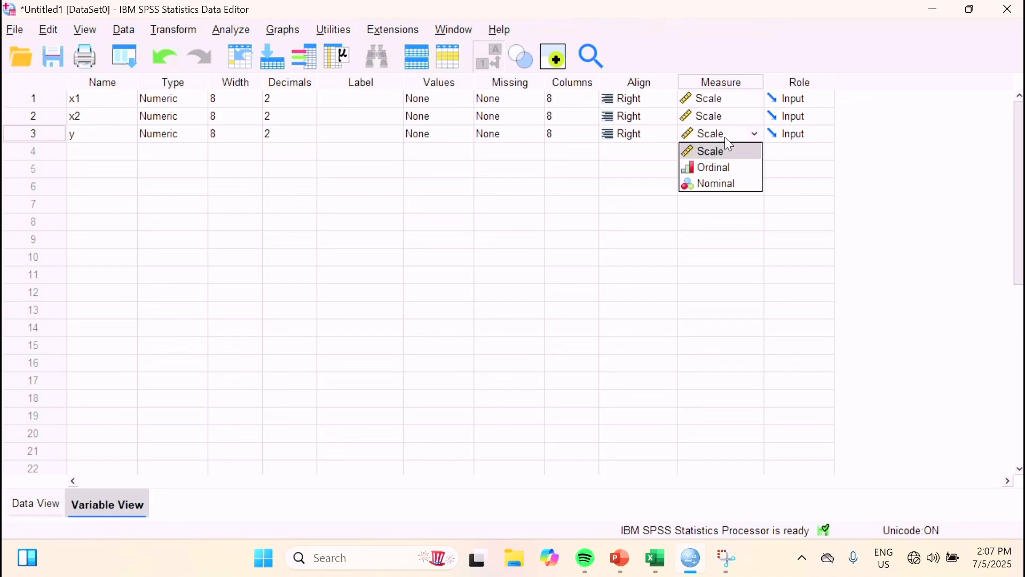
pyautogui.click(734, 150)
pyautogui.click(36, 504)
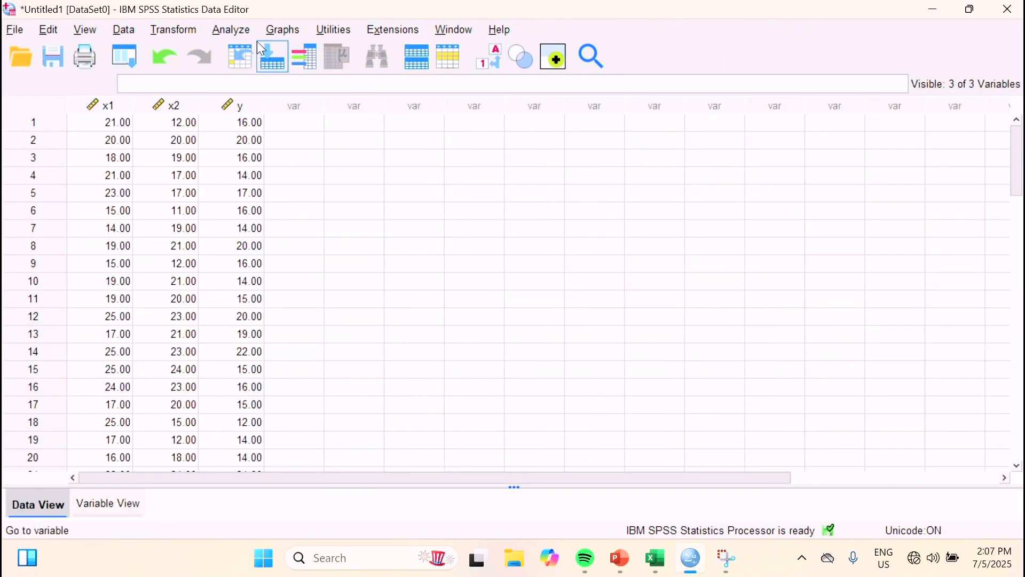
# Step: Run a linear regression with y as dependent and x1 and x2 as independent variables, using the Enter method
pyautogui.click(241, 30)
pyautogui.moveTo(373, 241)
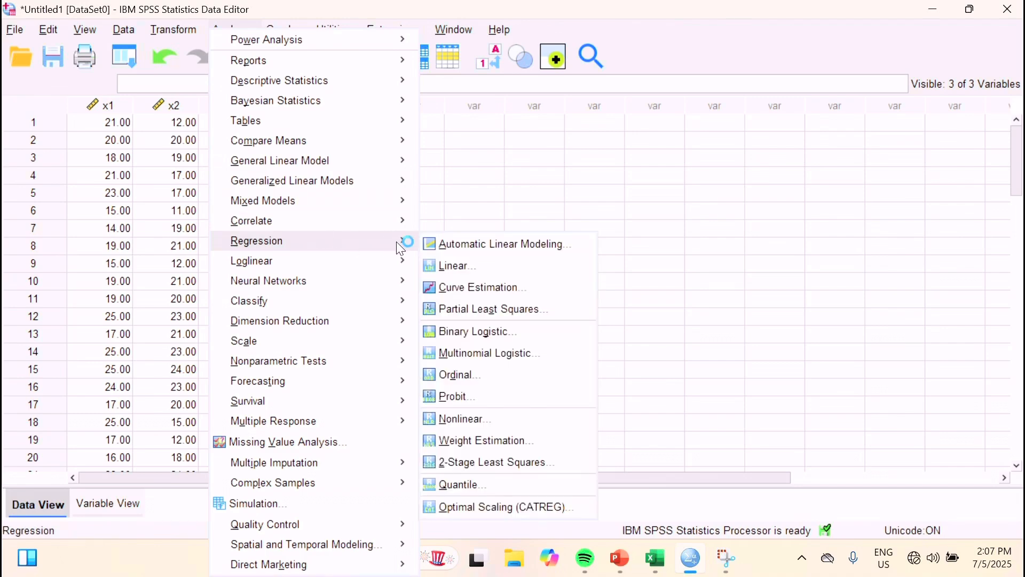
pyautogui.click(470, 267)
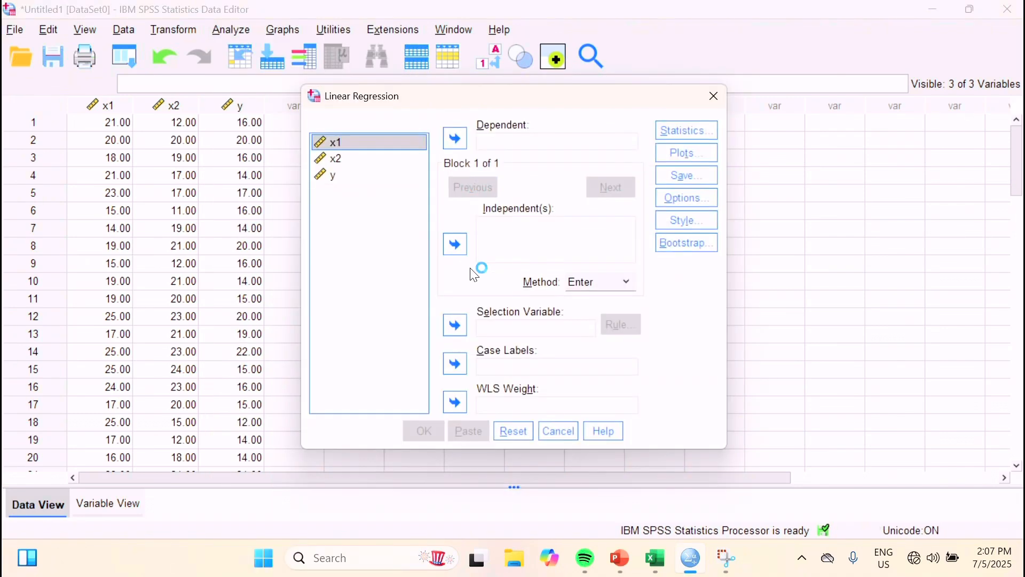
pyautogui.click(370, 176)
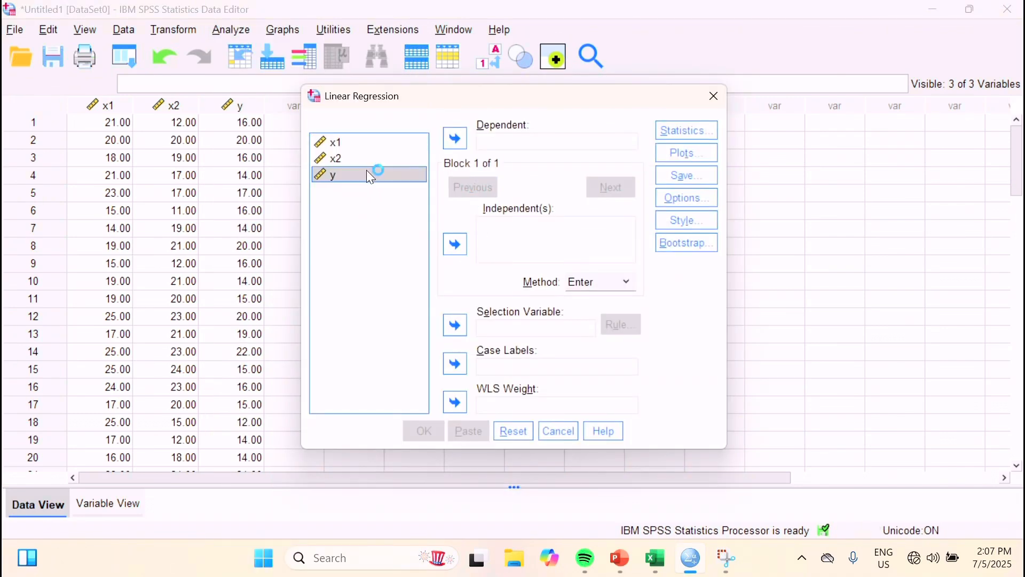
pyautogui.click(455, 138)
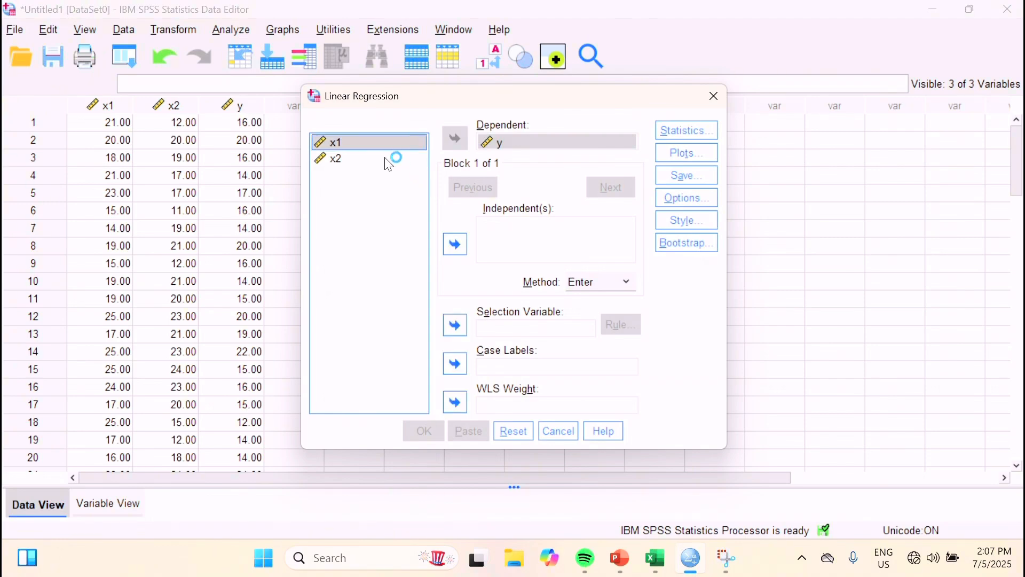
pyautogui.keyDown('shift'); pyautogui.click(391, 158); pyautogui.keyUp('shift')
pyautogui.click(455, 244)
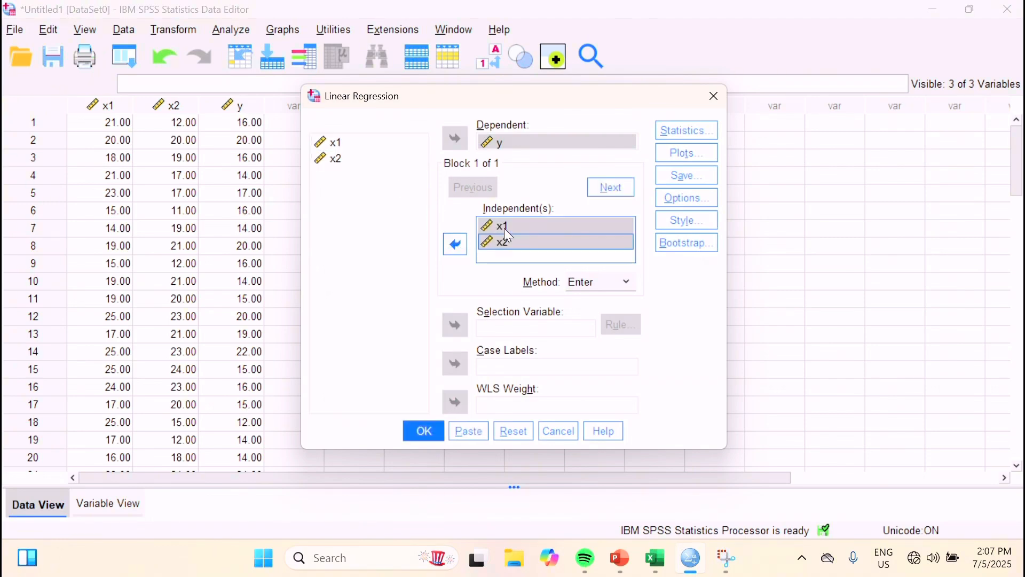
pyautogui.click(421, 431)
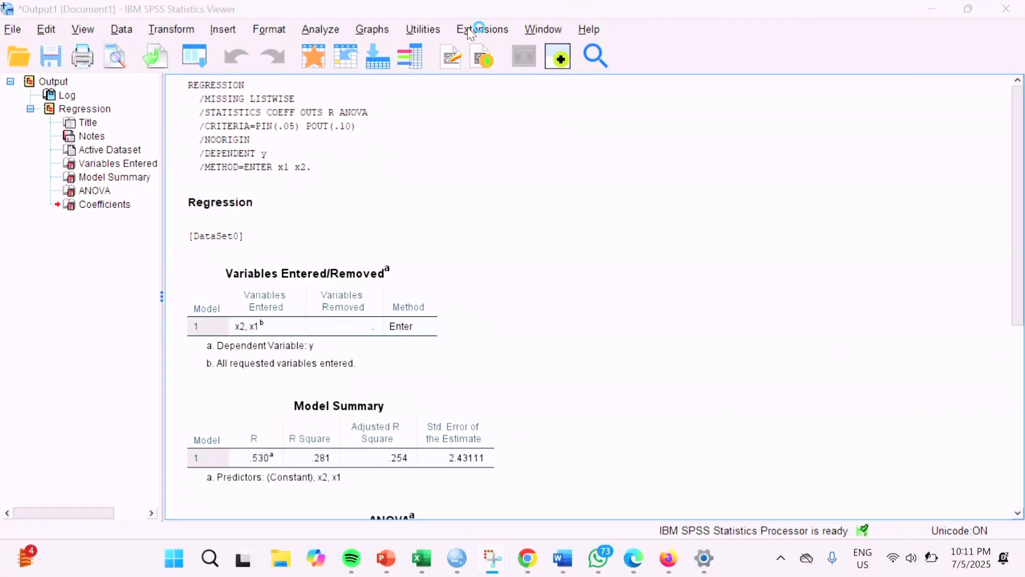
# Step: Examine the regression output from Variables Entered/Removed through Model Summary and ANOVA to the Coefficients table
pyautogui.click(187, 156)
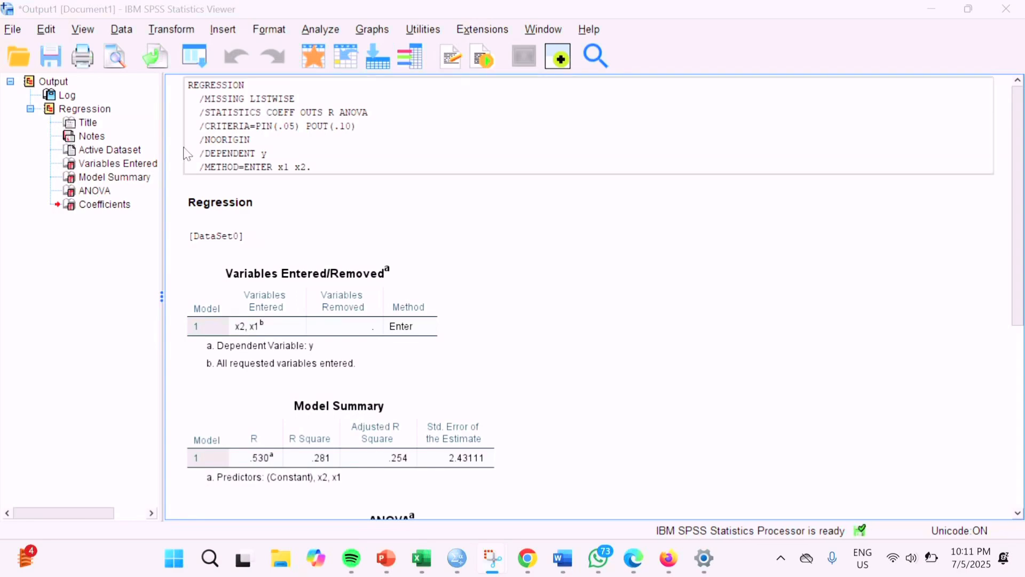
pyautogui.click(258, 286)
pyautogui.scroll(-3, 263, 320)
pyautogui.click(258, 319)
pyautogui.click(412, 213)
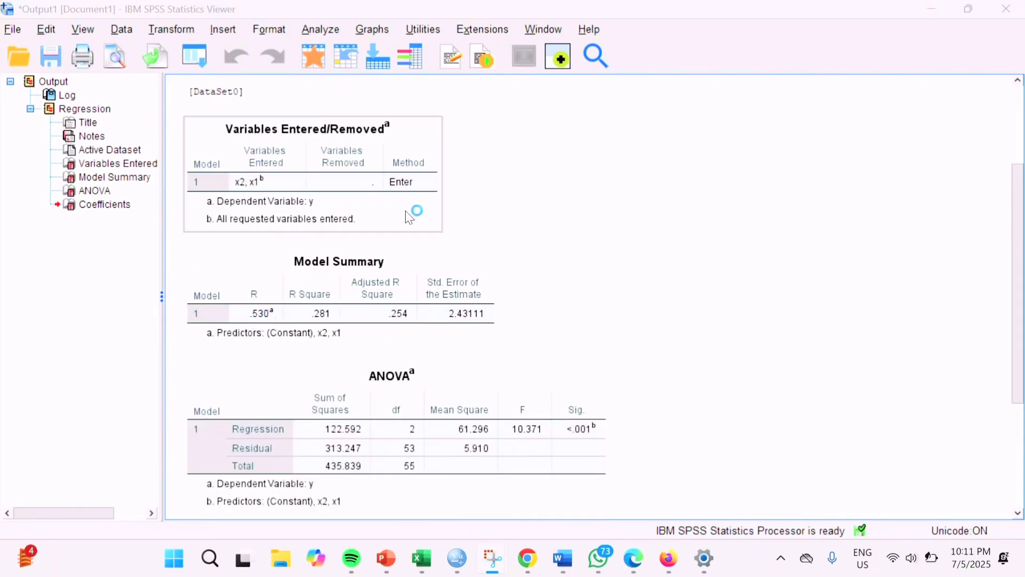
pyautogui.click(450, 315)
pyautogui.click(359, 246)
pyautogui.click(393, 369)
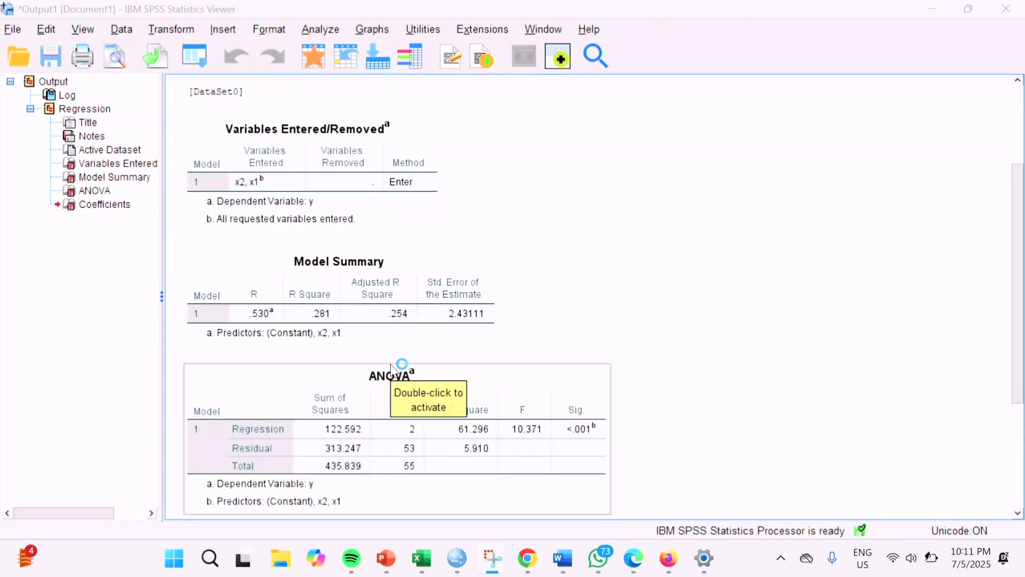
pyautogui.scroll(-3, 269, 279)
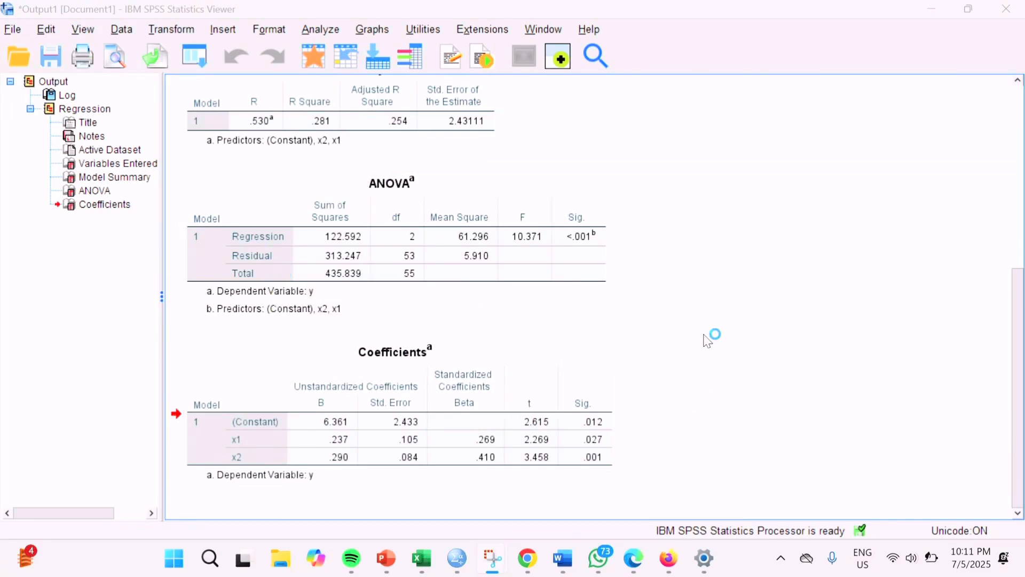
# Step: Switch to the Word analysis document and read the coefficient of determination section with its Adjusted R Square interpretation
pyautogui.moveTo(559, 570)
pyautogui.click(551, 499)
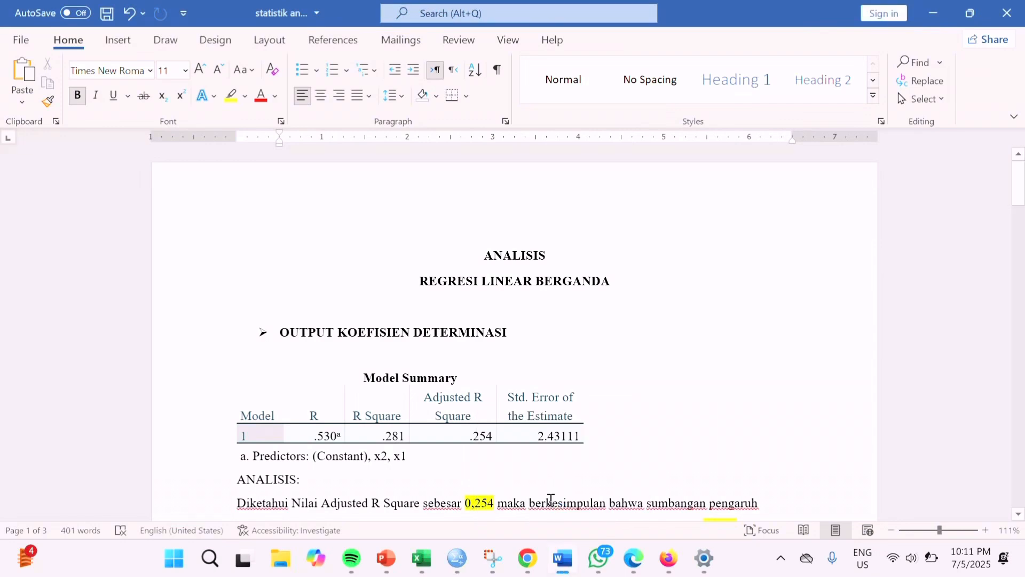
pyautogui.scroll(-3, 568, 395)
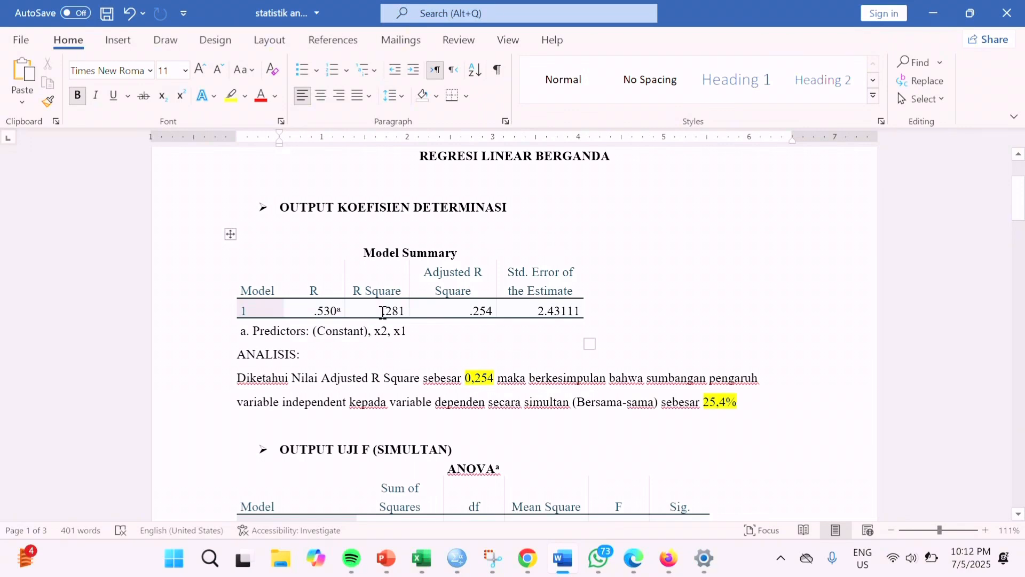
pyautogui.scroll(-1, 382, 313)
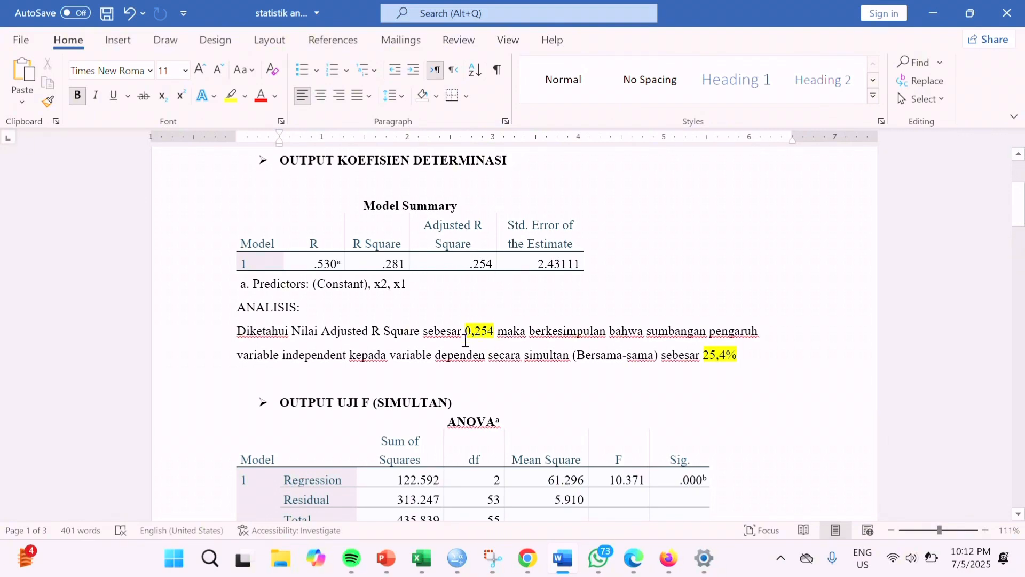
pyautogui.scroll(-1, 464, 336)
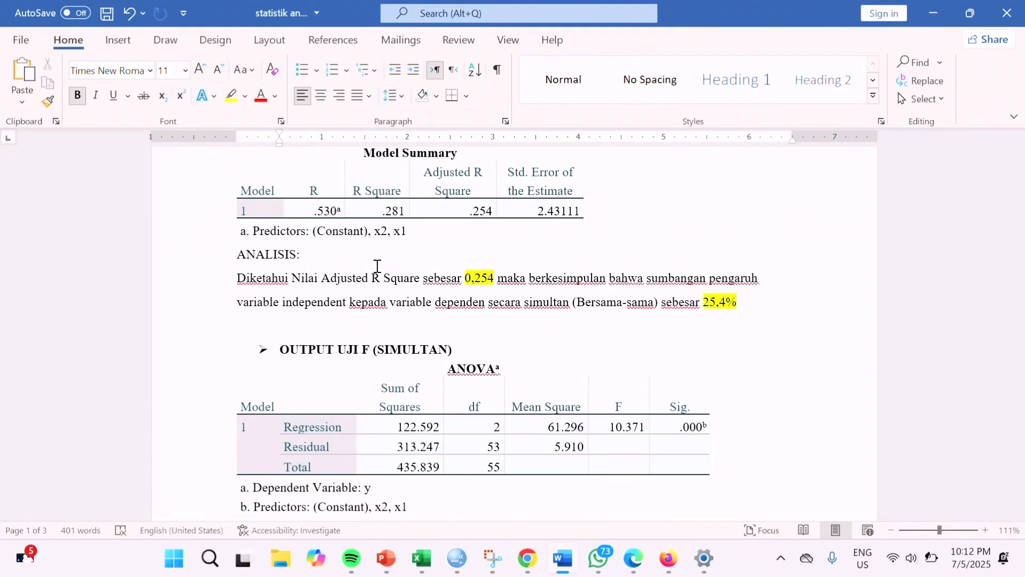
pyautogui.scroll(-1, 377, 266)
pyautogui.scroll(2, 377, 266)
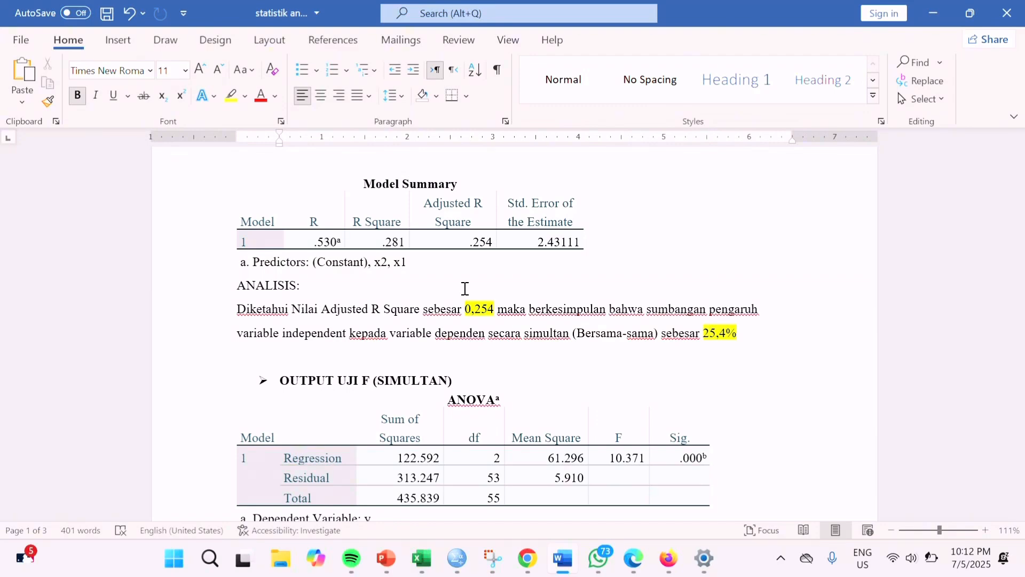
# Step: Read the simultaneous F test section, comparing the ANOVA Sig. value with the H0 and H1 hypotheses and the 0.05 decision rule
pyautogui.scroll(-3, 457, 336)
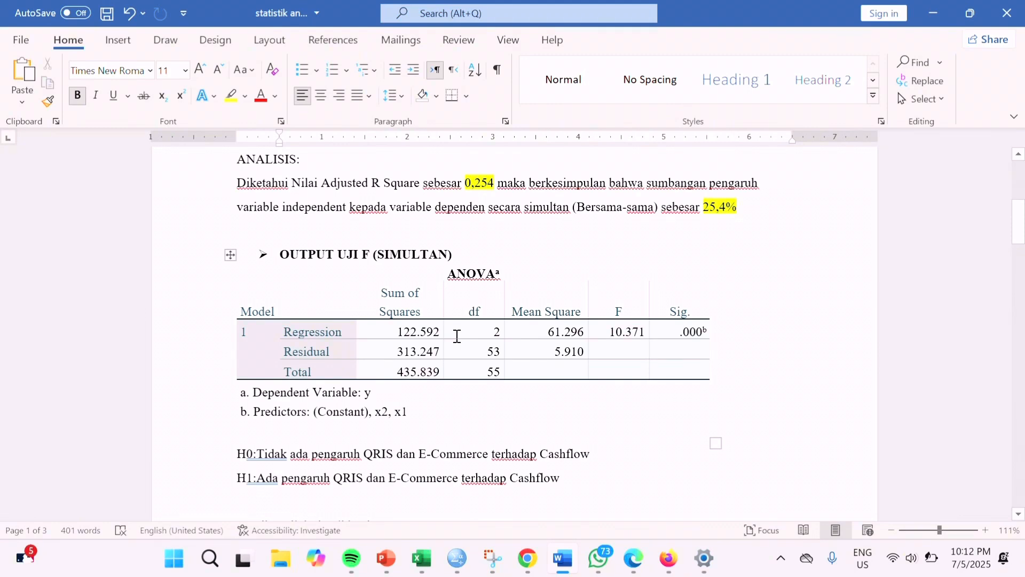
pyautogui.scroll(-2, 457, 336)
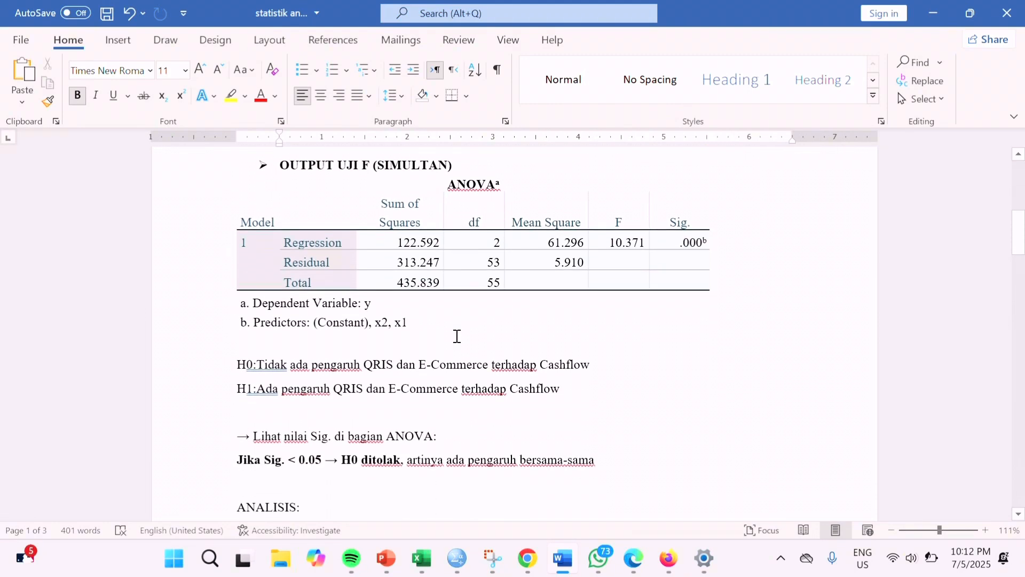
pyautogui.scroll(-1, 375, 353)
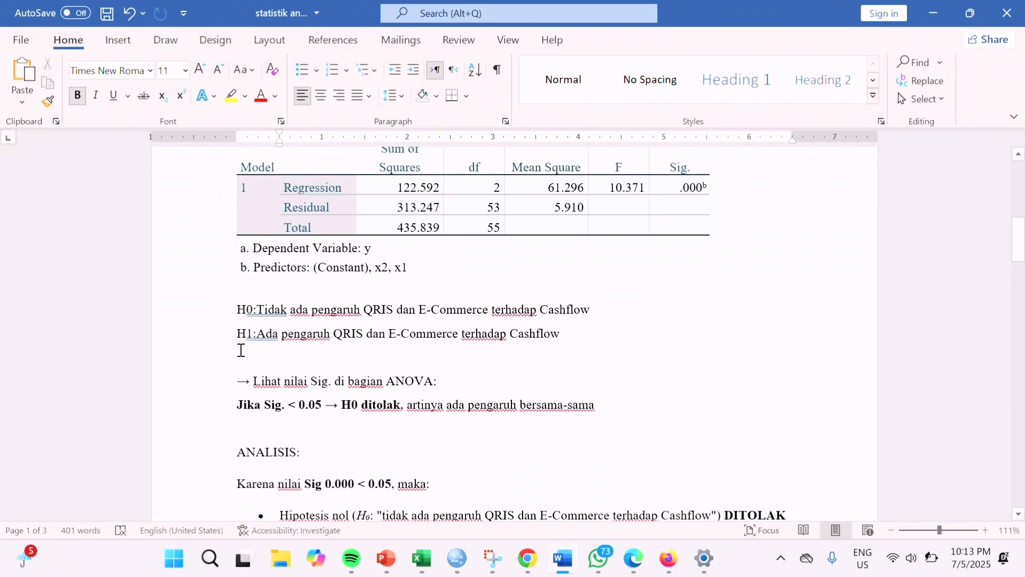
pyautogui.scroll(-3, 238, 350)
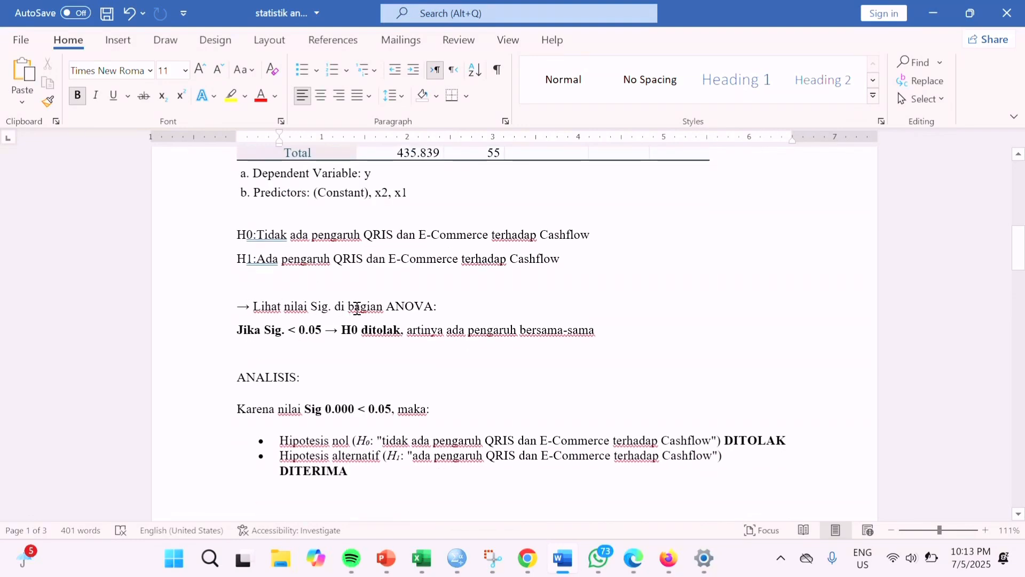
pyautogui.scroll(3, 415, 260)
pyautogui.scroll(2, 415, 260)
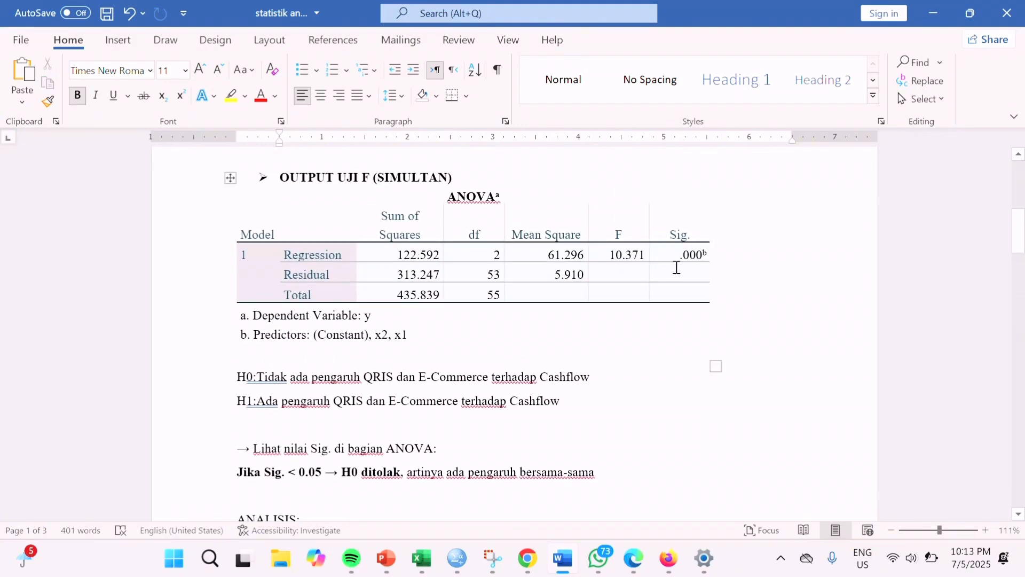
pyautogui.scroll(-3, 626, 334)
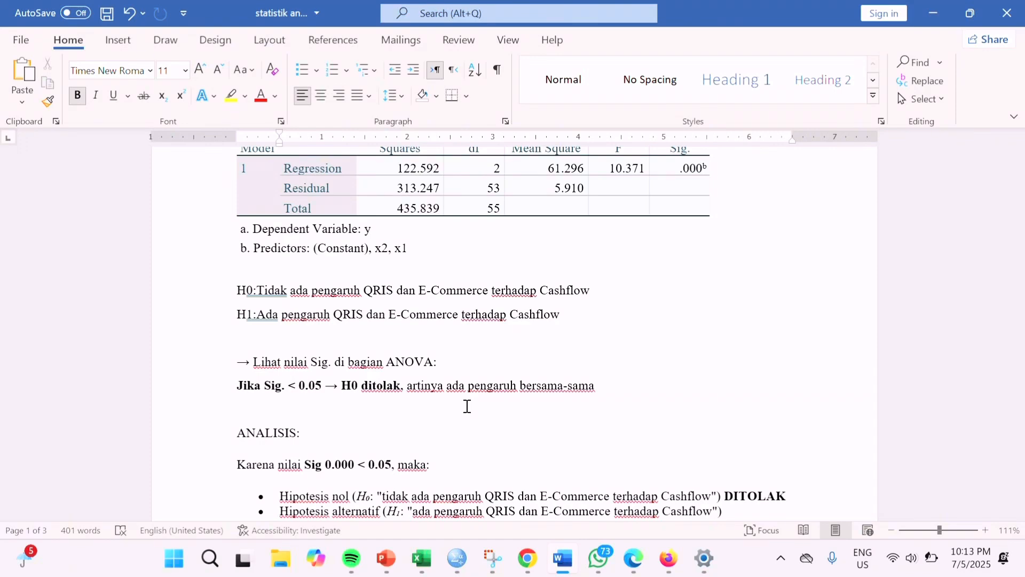
pyautogui.scroll(4, 467, 406)
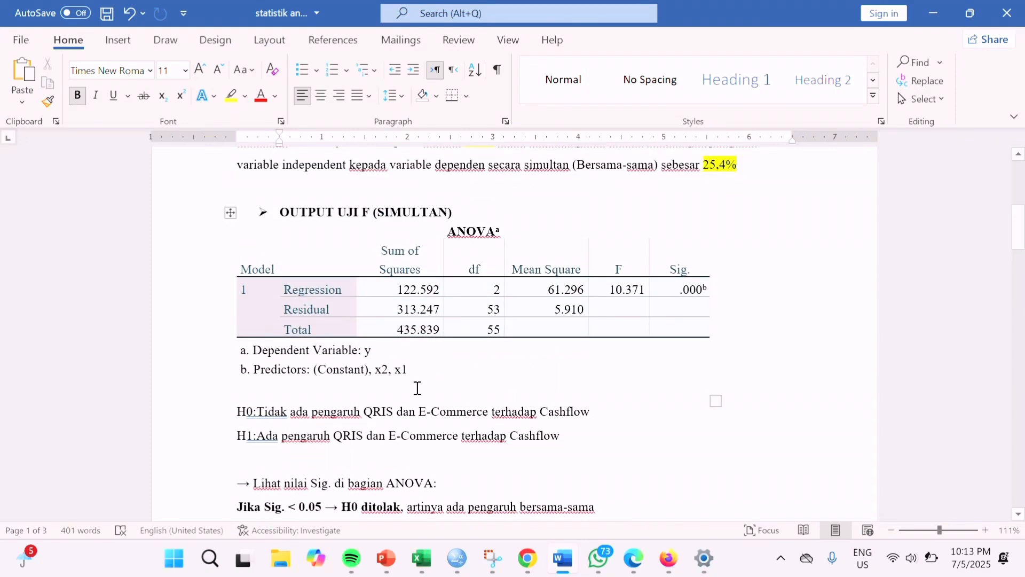
pyautogui.scroll(-6, 417, 389)
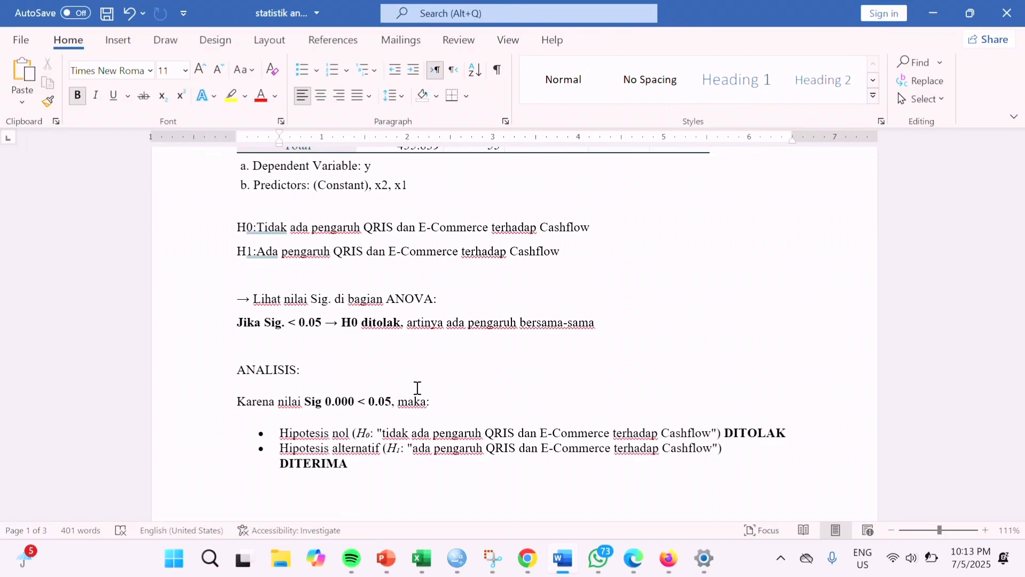
pyautogui.scroll(-3, 417, 388)
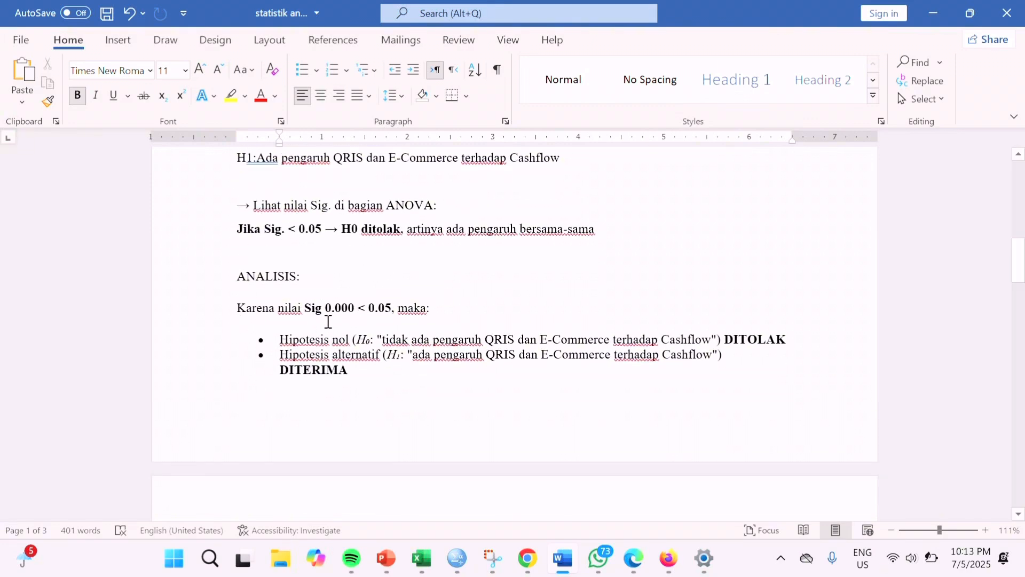
pyautogui.scroll(9, 396, 325)
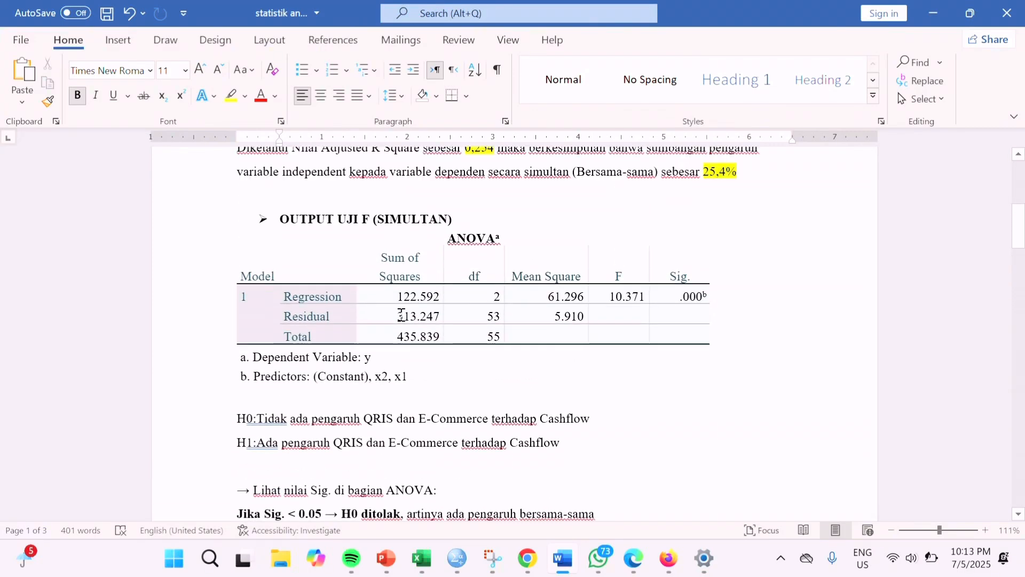
# Step: Read the F test analysis, its conclusion on the simultaneous effect of QRIS and E-Commerce on Cashflow, and the note on the significance value
pyautogui.scroll(-9, 618, 339)
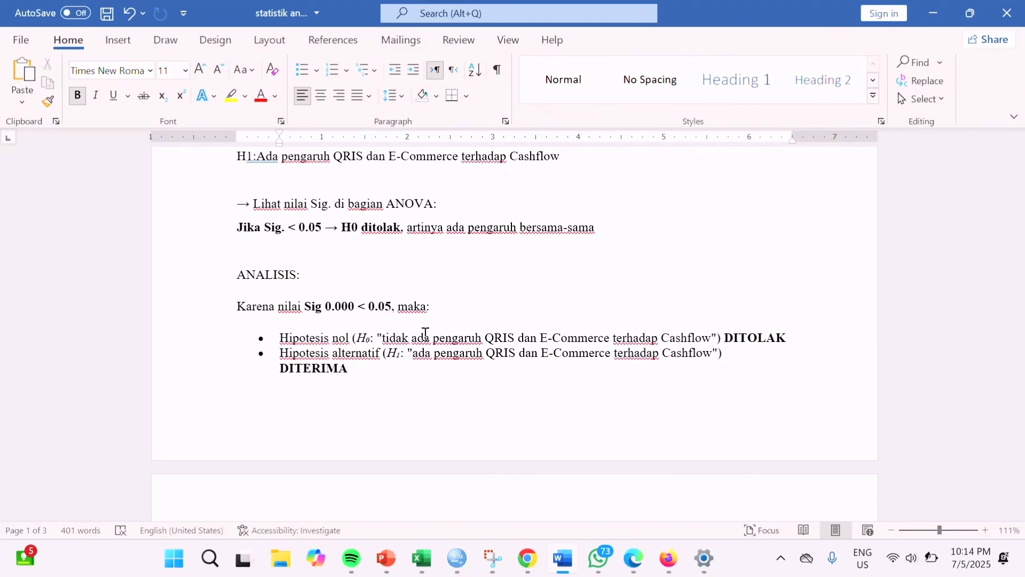
pyautogui.scroll(-5, 425, 333)
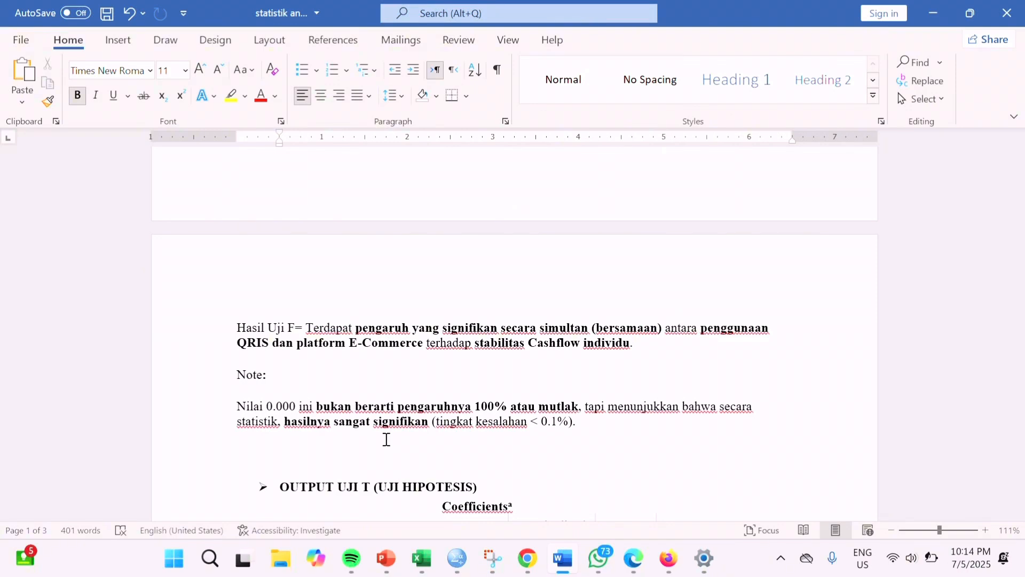
pyautogui.scroll(-3, 386, 439)
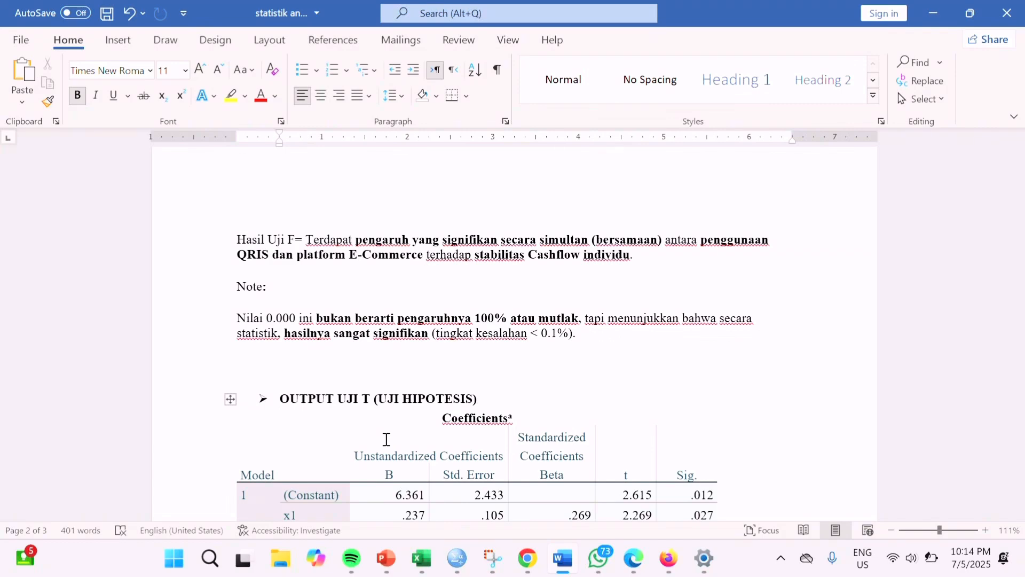
# Step: Read the t test section, comparing the Coefficients Sig. values of X1 and X2 with their H0 and H1 hypotheses and the written analysis
pyautogui.scroll(-3, 386, 439)
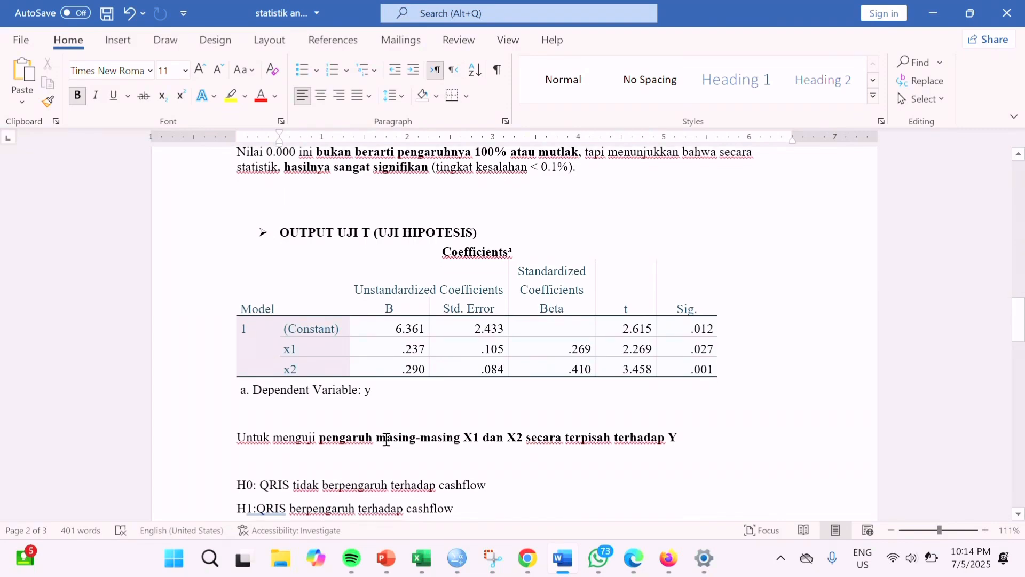
pyautogui.scroll(-1, 386, 439)
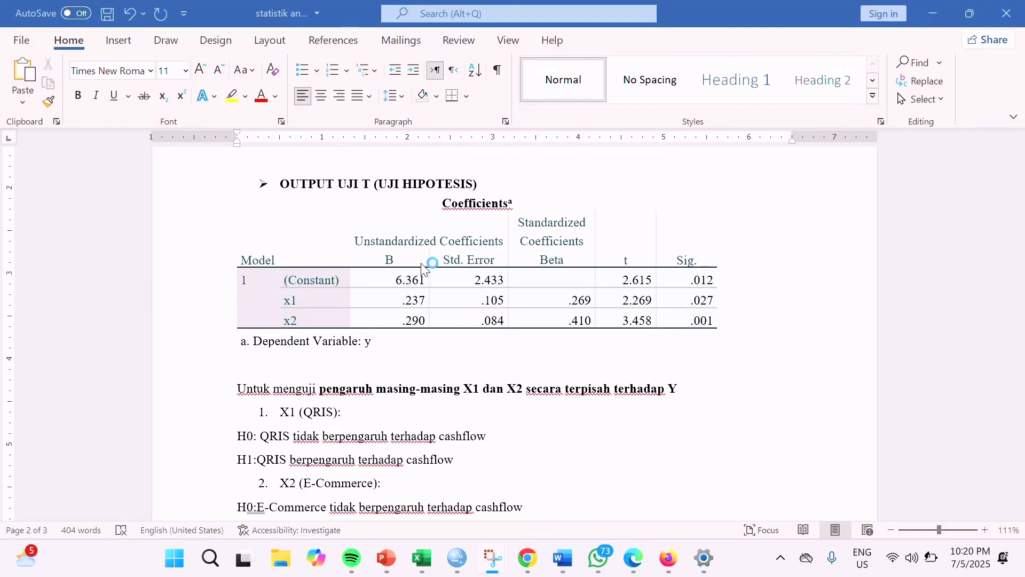
pyautogui.scroll(-3, 422, 267)
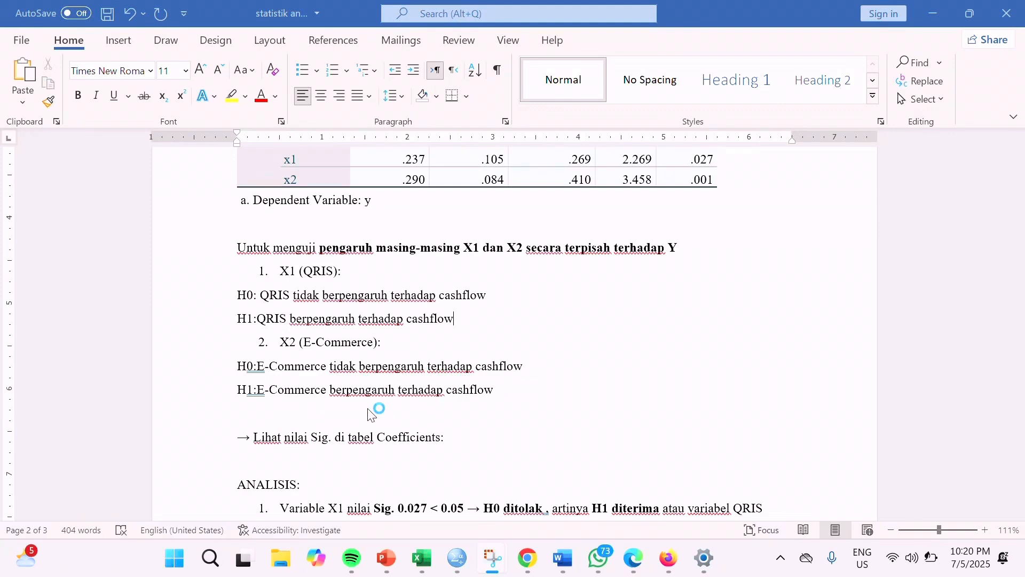
pyautogui.scroll(-4, 455, 419)
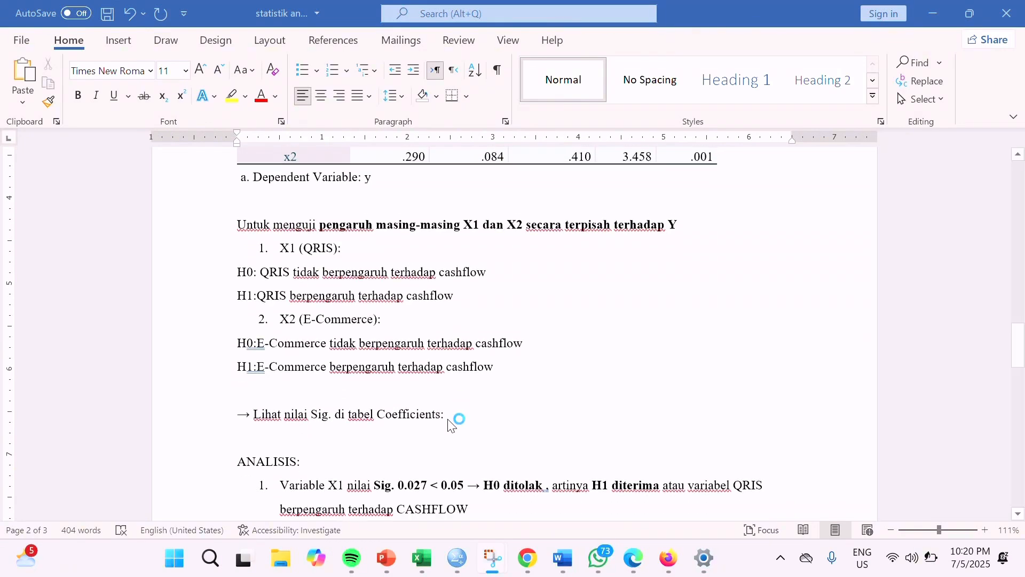
pyautogui.scroll(-2, 449, 423)
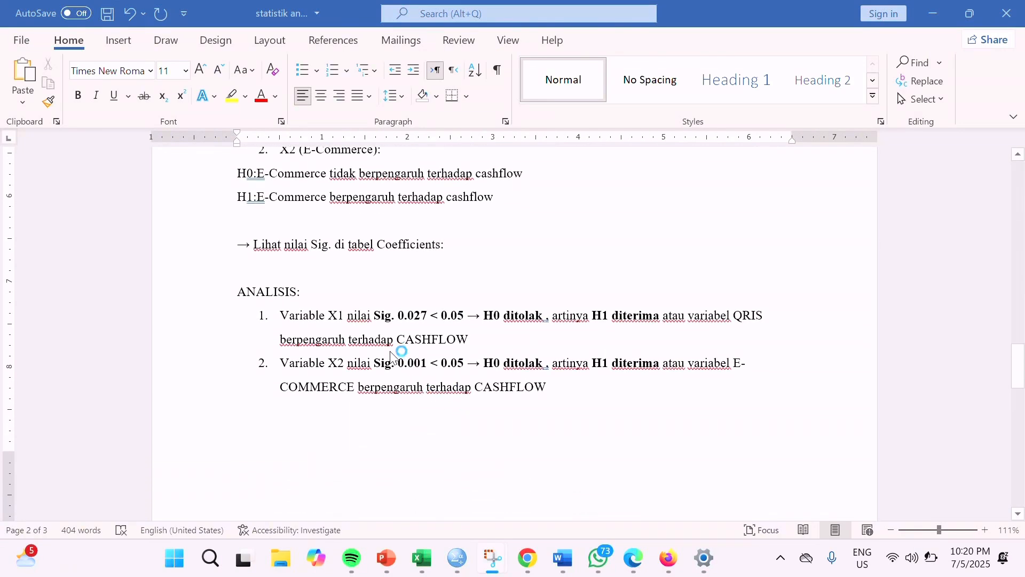
pyautogui.scroll(-3, 412, 356)
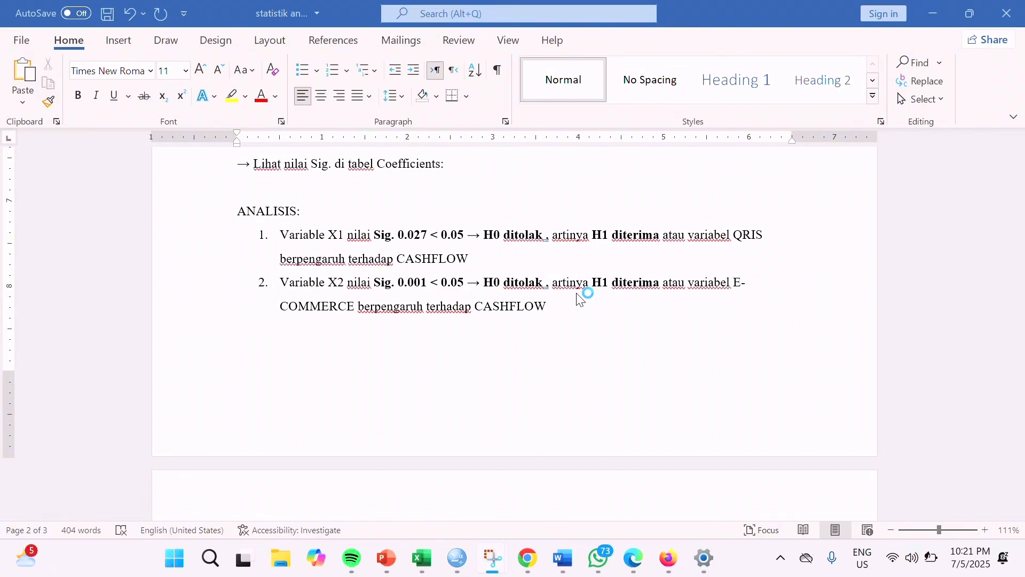
pyautogui.scroll(-1, 580, 299)
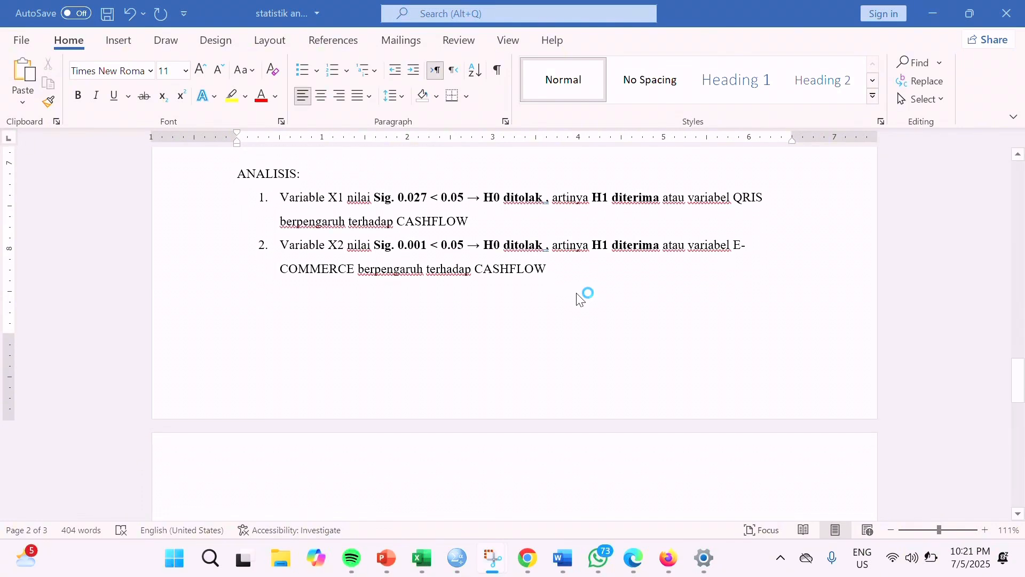
# Step: Read the multiple regression equation section and compare its constant and X1 and X2 coefficients with the B column of the Coefficients table
pyautogui.scroll(-8, 522, 298)
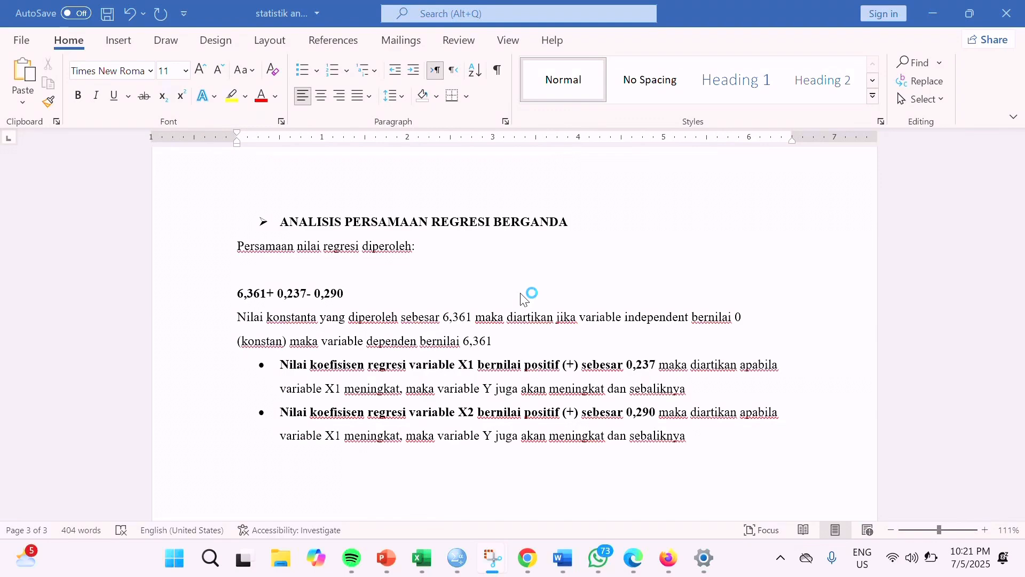
pyautogui.scroll(15, 525, 295)
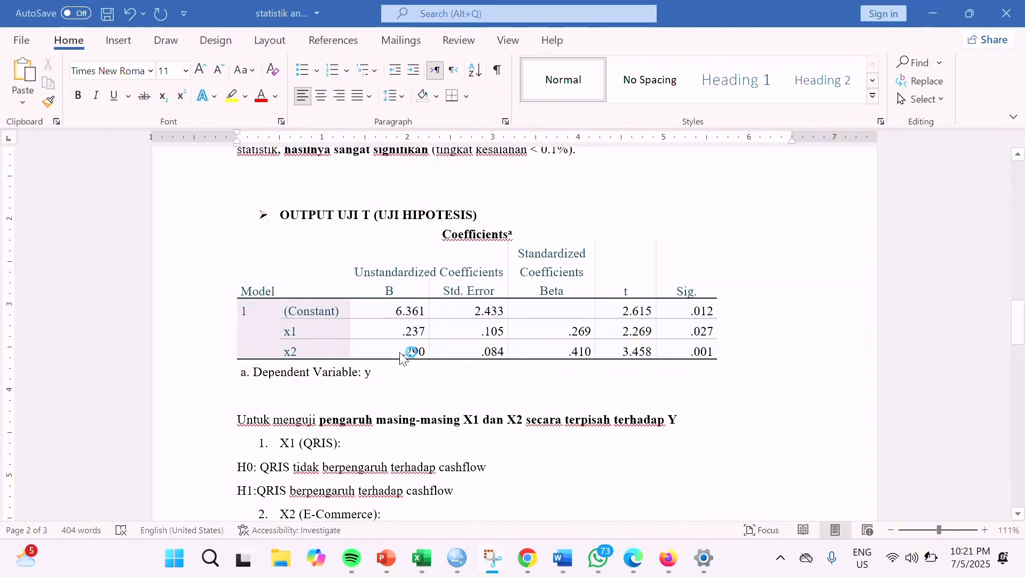
pyautogui.scroll(-1, 408, 345)
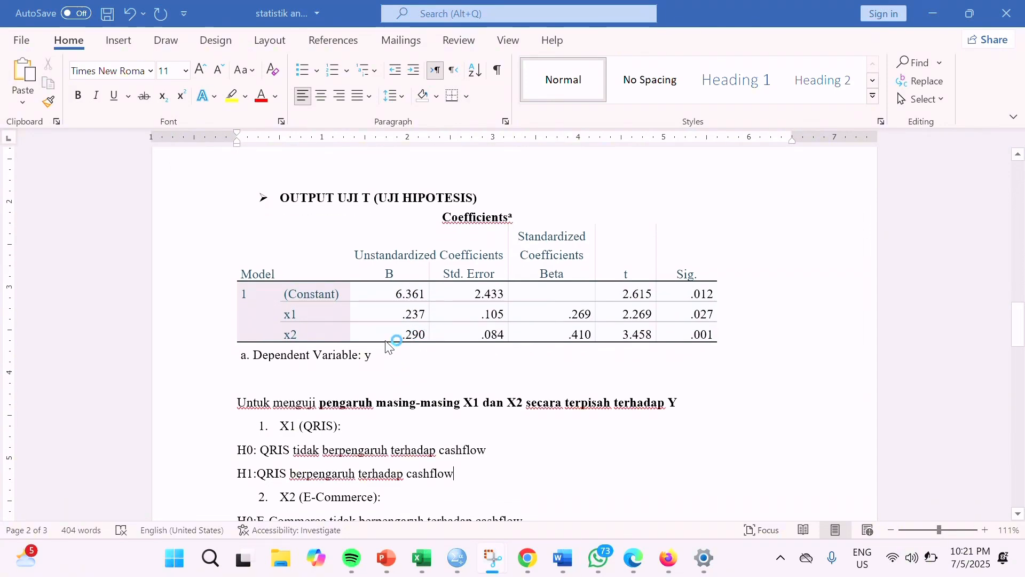
pyautogui.scroll(-2, 423, 380)
pyautogui.scroll(-3, 423, 380)
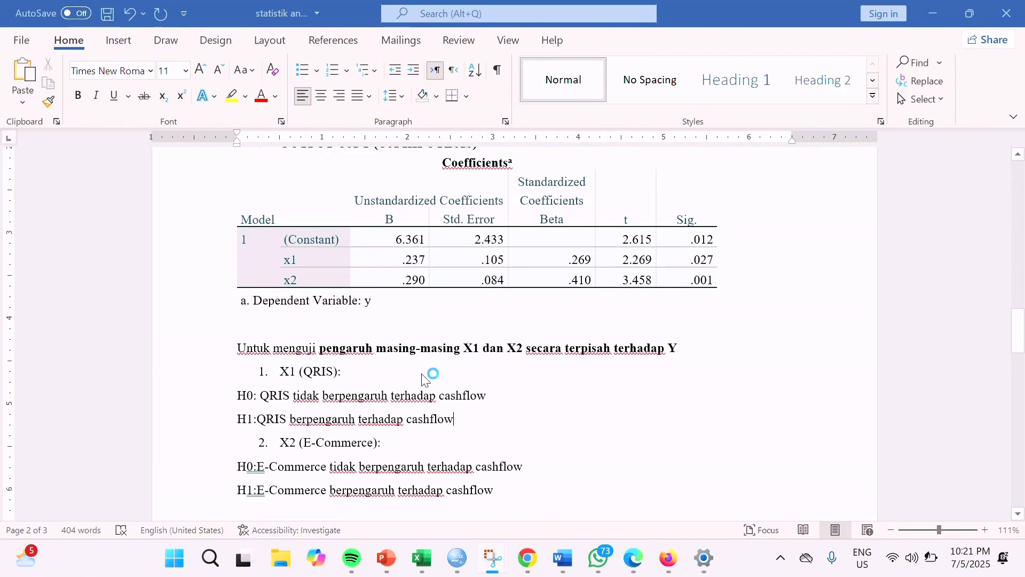
pyautogui.scroll(-15, 423, 380)
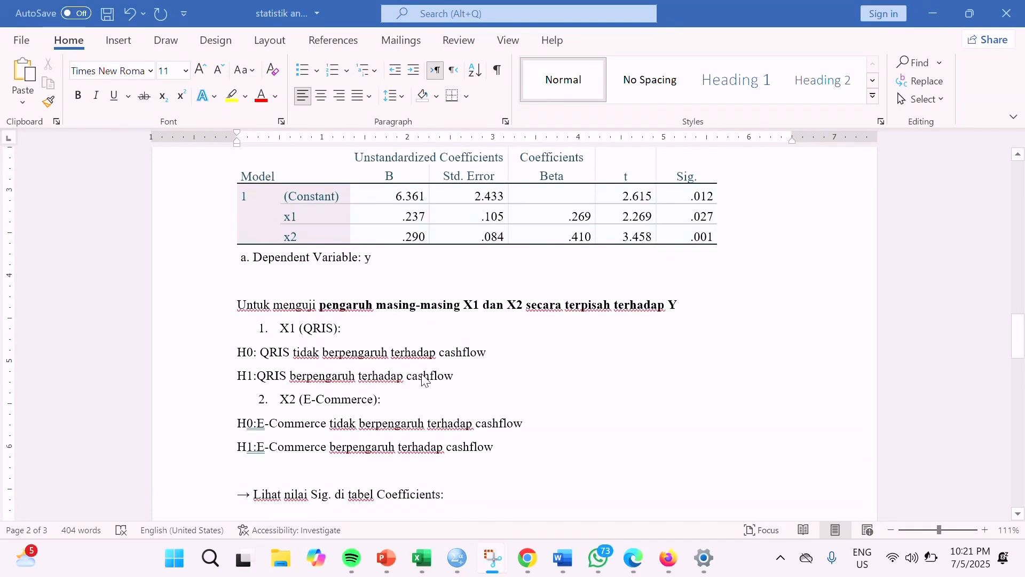